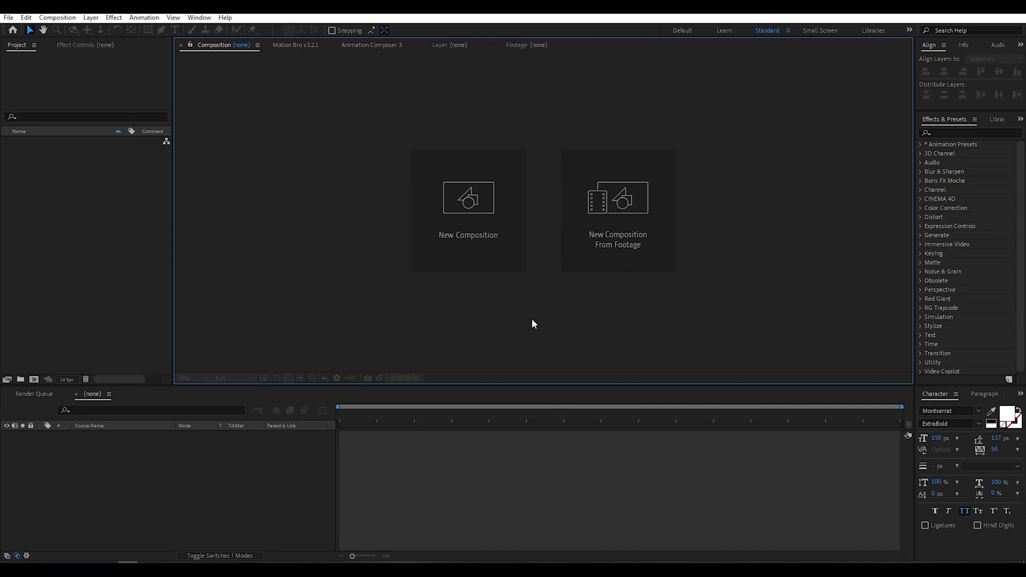
- Create a new composition named Glitch Typo
left_click(499, 229)
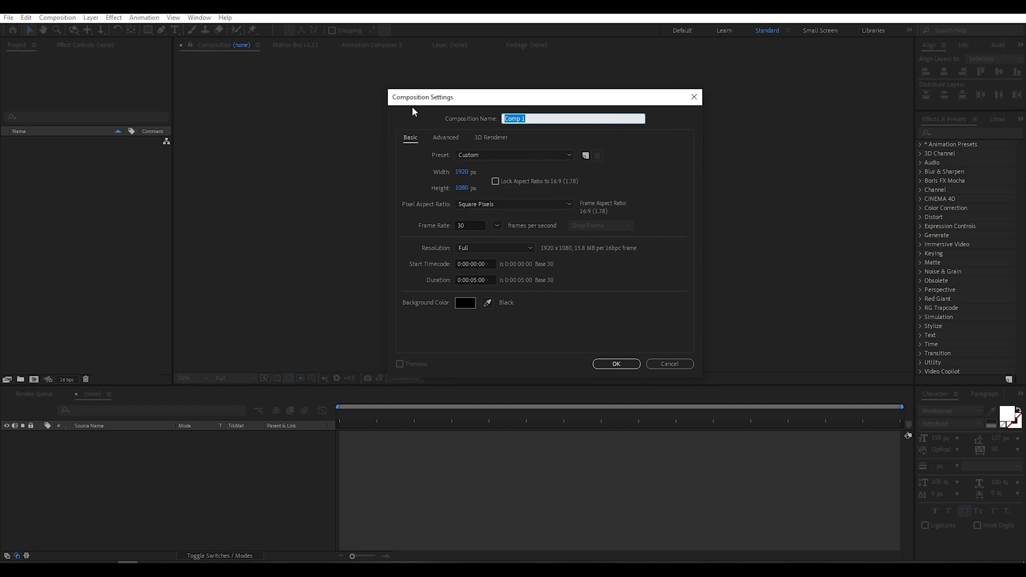
type("Glitch")
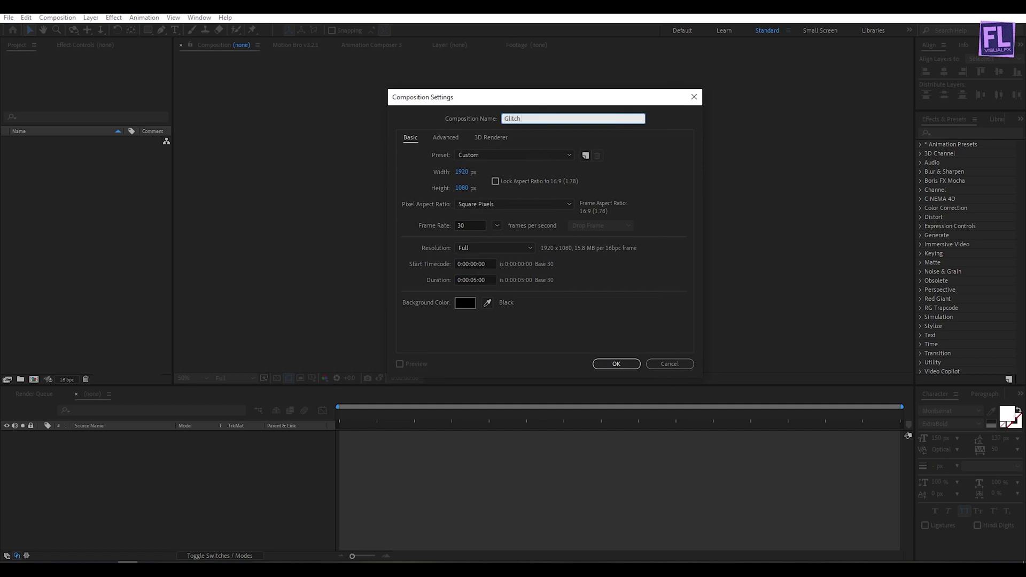
type(" Typo")
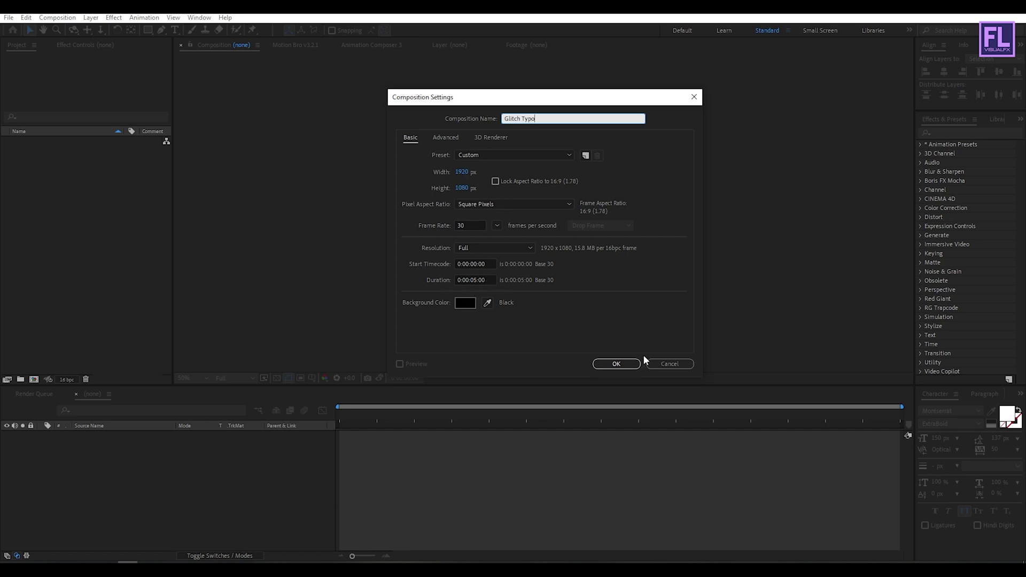
left_click(618, 363)
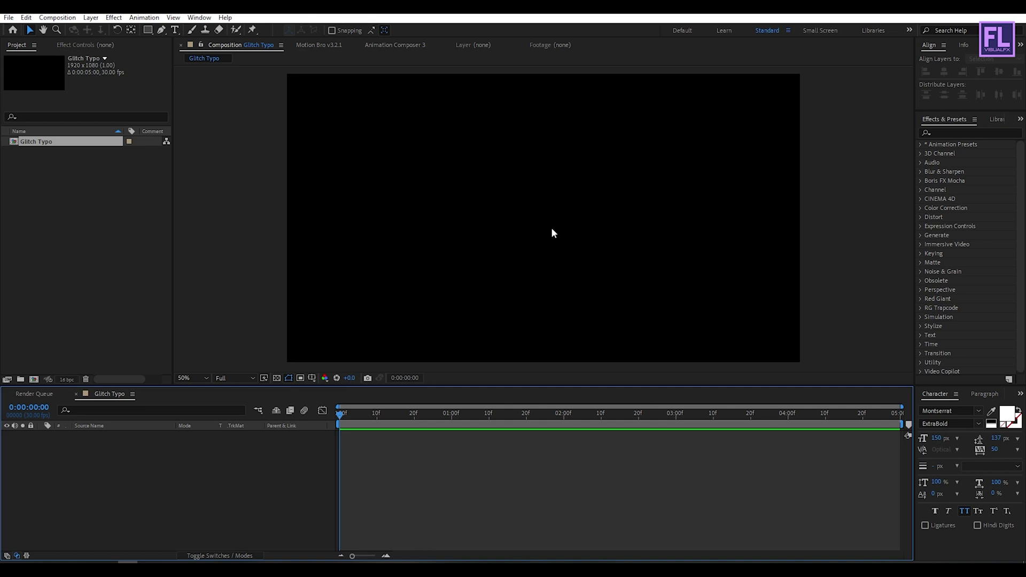
- Add a text layer reading "typography." and center it vertically in the composition
right_click(83, 457)
mouse_move(160, 342)
left_click(246, 362)
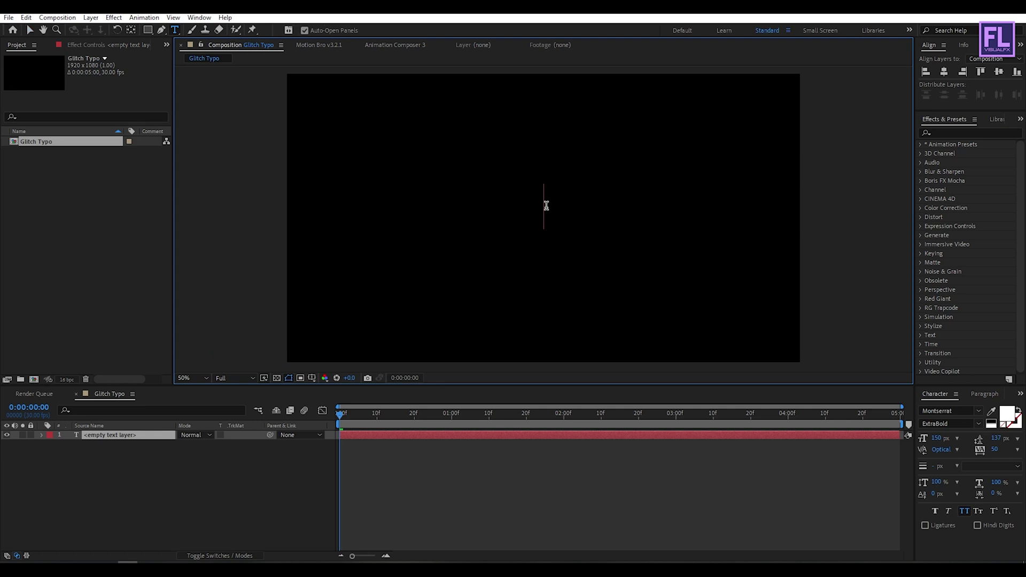
type("typogra")
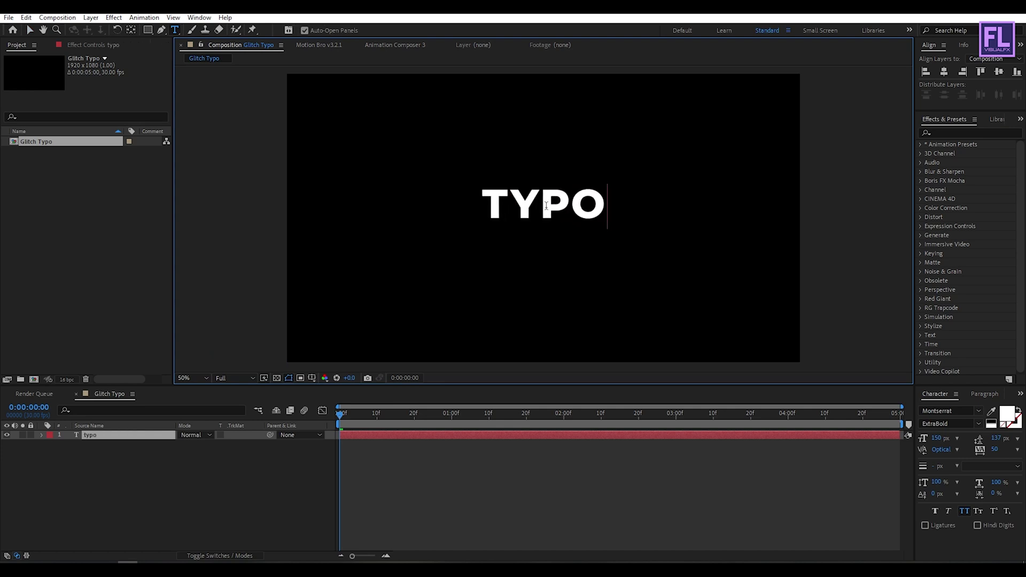
type("phy")
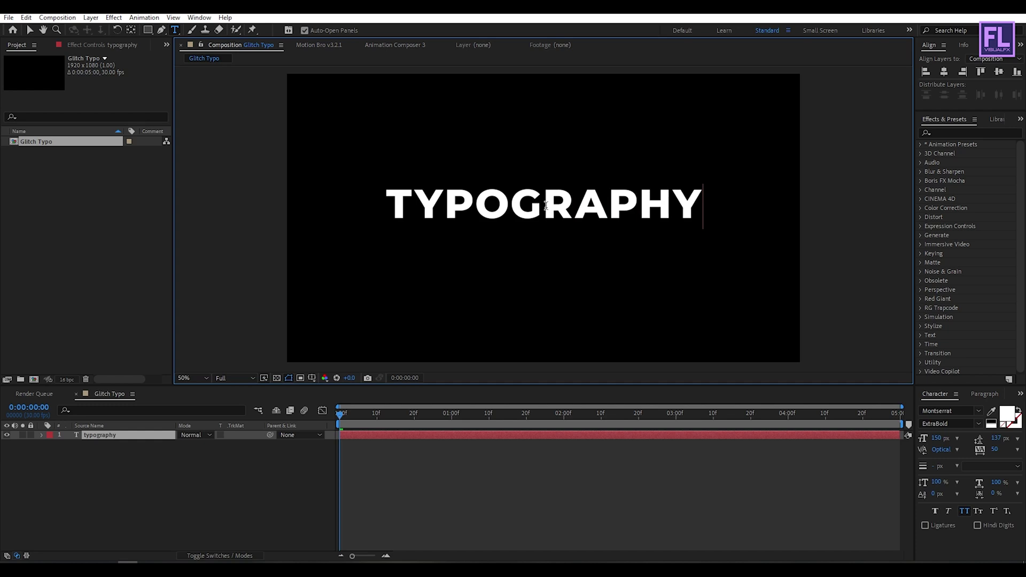
type(".")
key("KP_Enter")
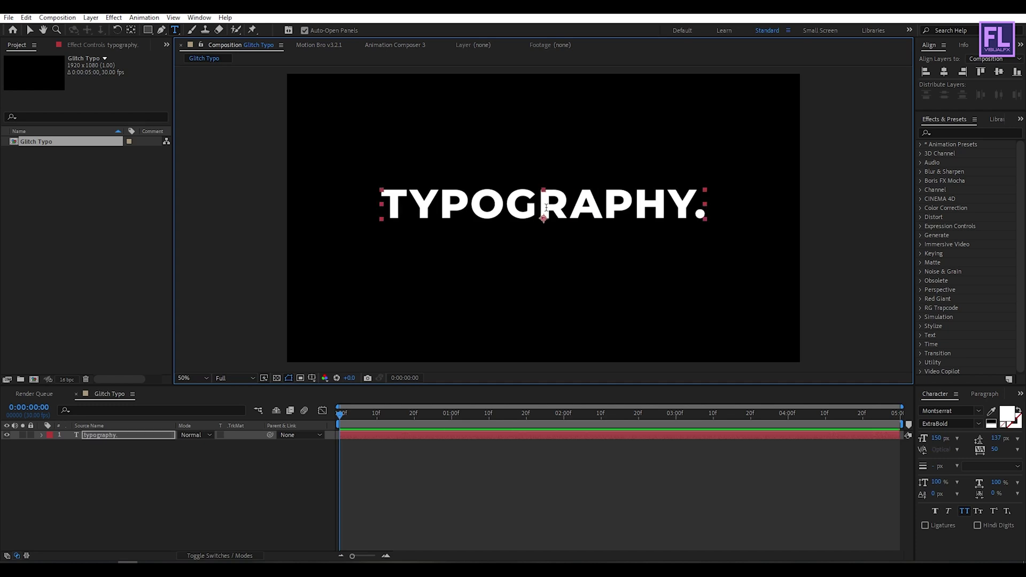
left_click(999, 72)
left_click(139, 457)
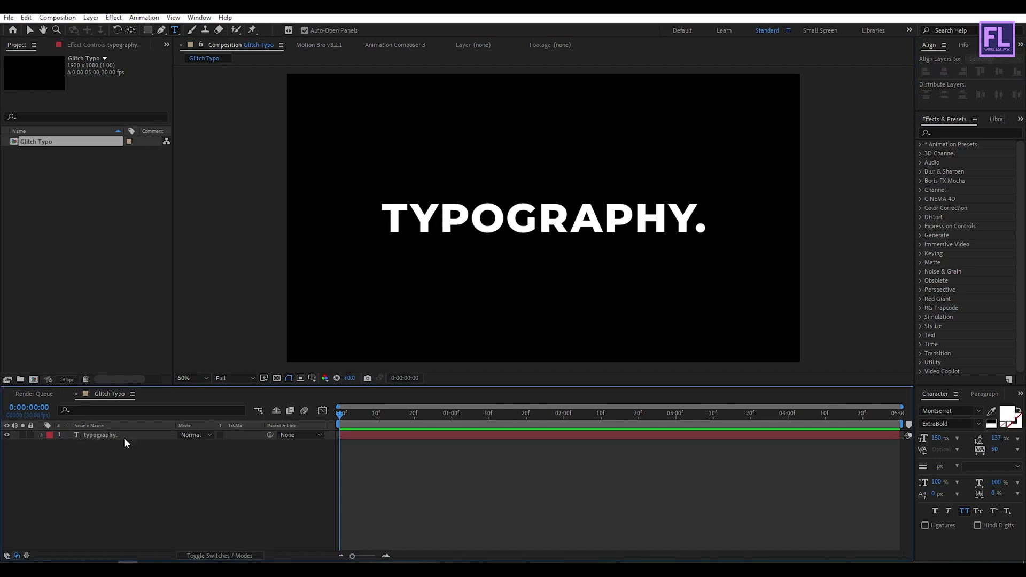
- Add a Scale animator to the typography text layer and set its scale to 0%
left_click(124, 437)
left_click(41, 435)
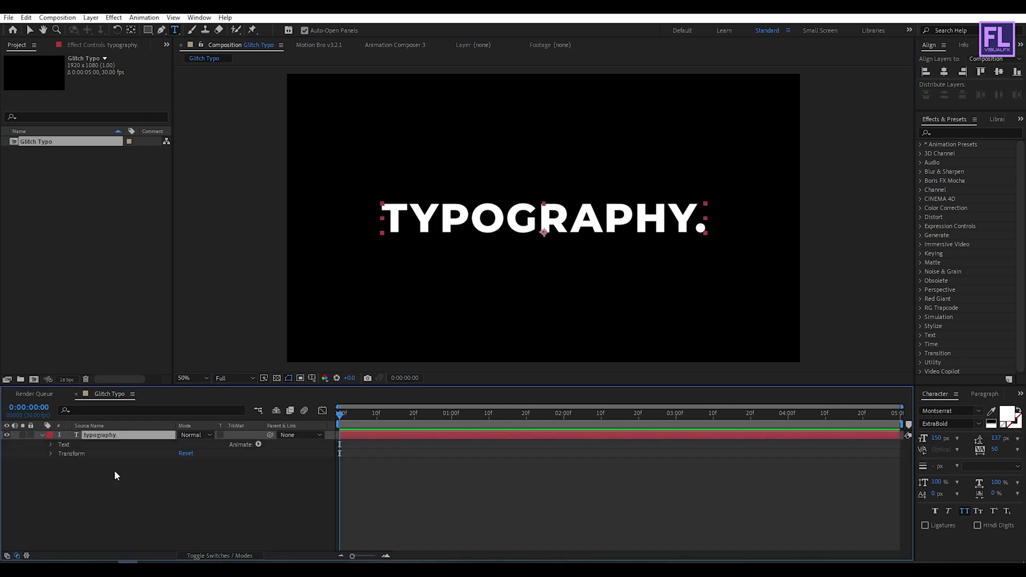
left_click(258, 444)
left_click(309, 266)
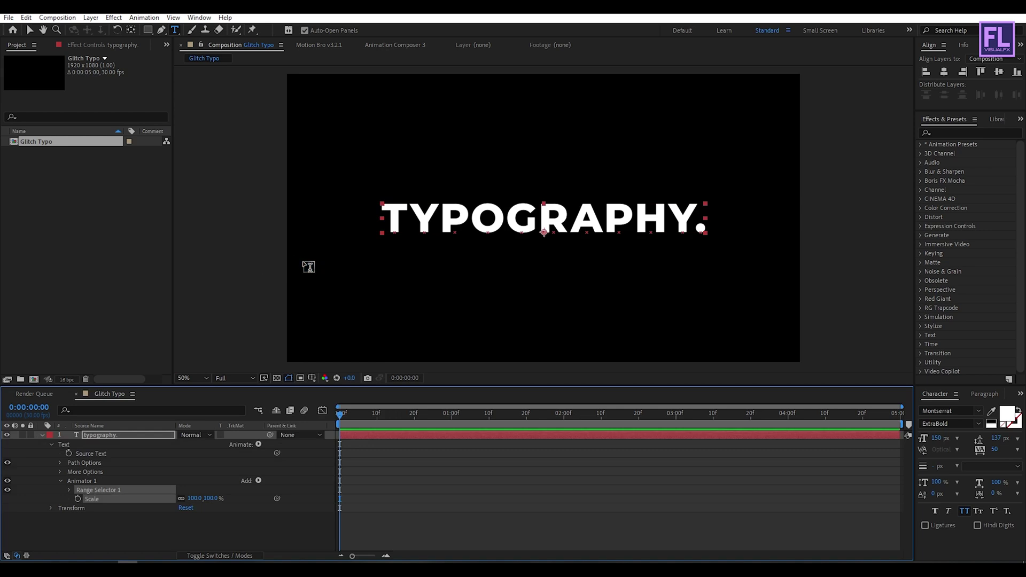
left_click(195, 498)
type("0")
key("Return")
- Keyframe the range selector's Start from 0% at 0:00:00:02 to 100% at 0:00:01:09
left_click_drag(342, 424, 349, 423)
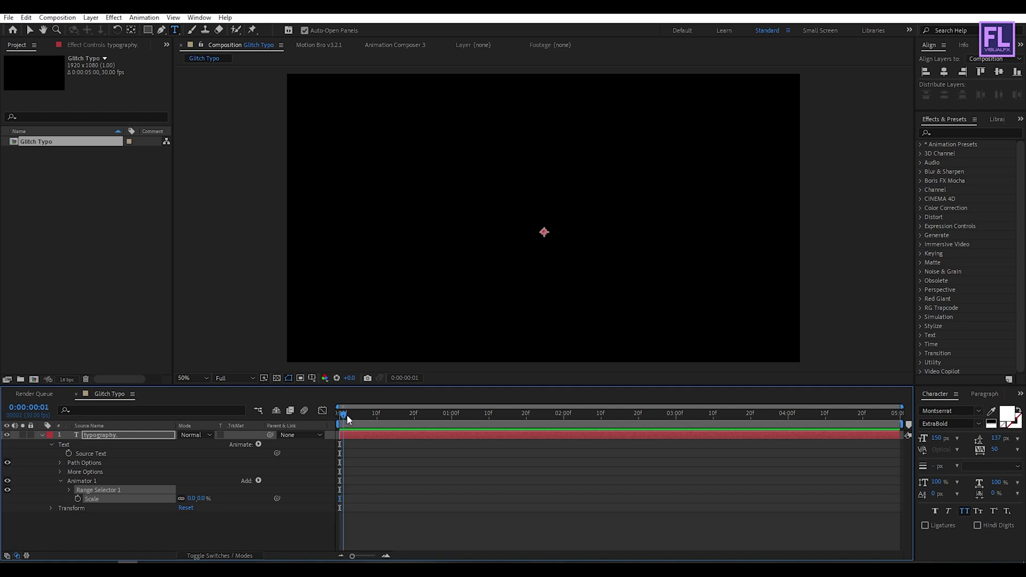
left_click(69, 489)
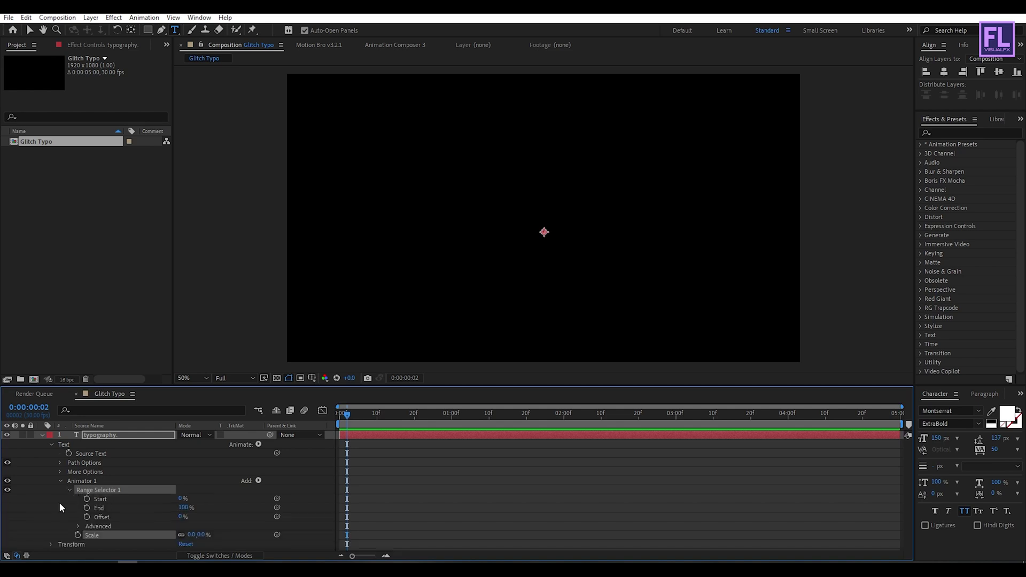
left_click(87, 498)
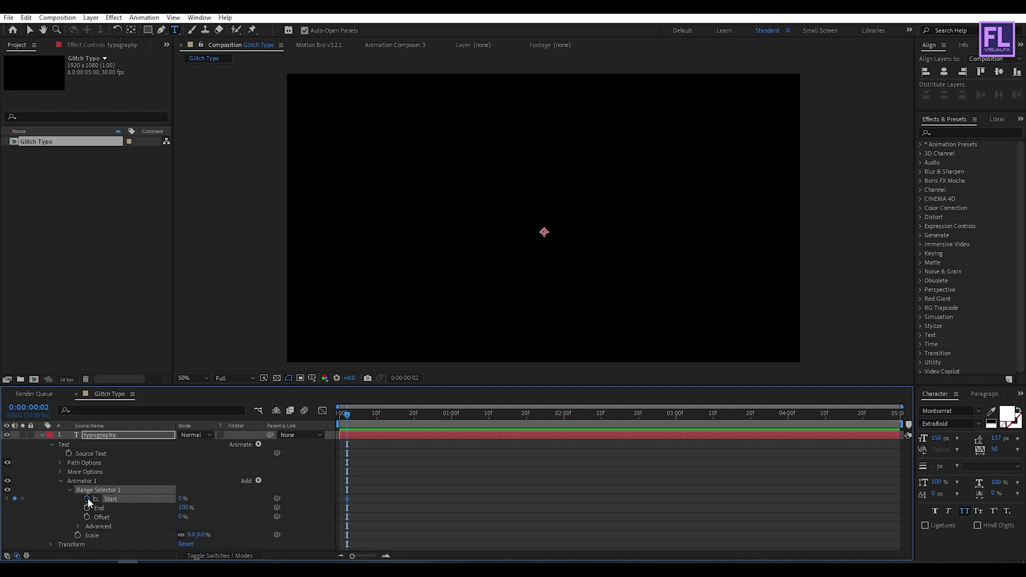
left_click_drag(348, 414, 485, 415)
left_click_drag(180, 499, 260, 500)
- Ease both Start keyframes and sharpen their speed curve into a steep peak, with about 73% influence on the first keyframe
left_click_drag(522, 482, 342, 518)
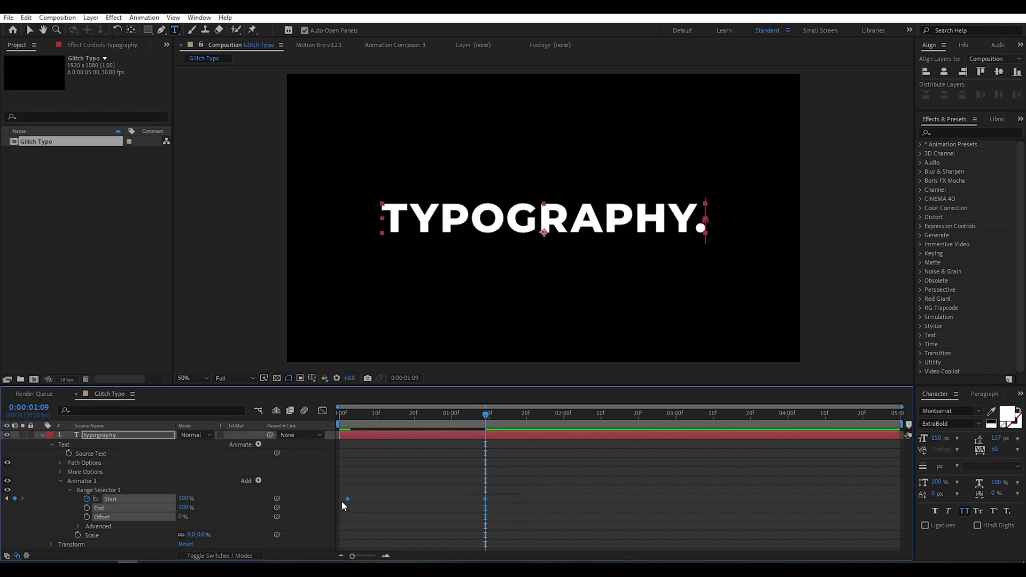
left_click(322, 411)
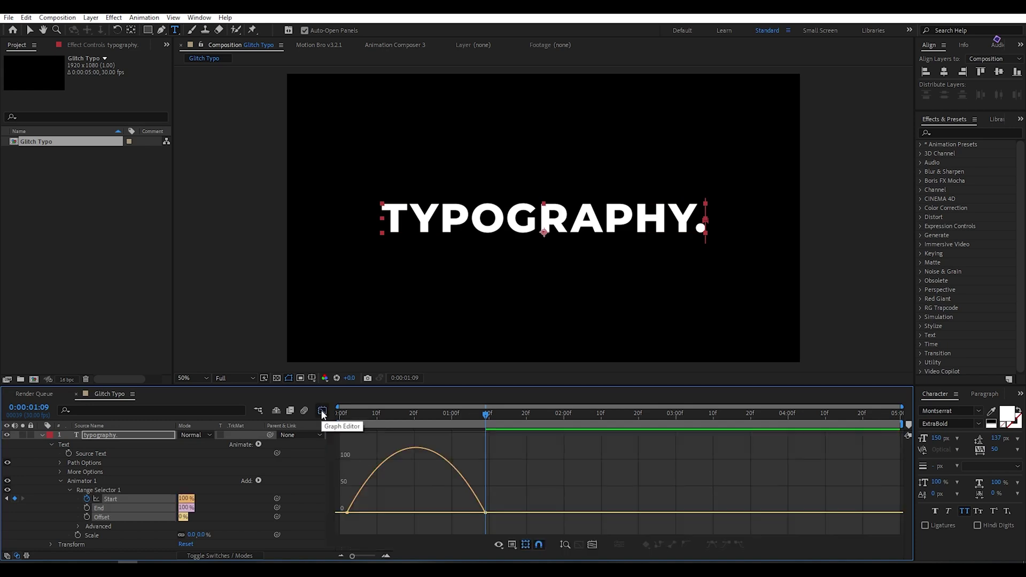
left_click_drag(463, 513, 399, 515)
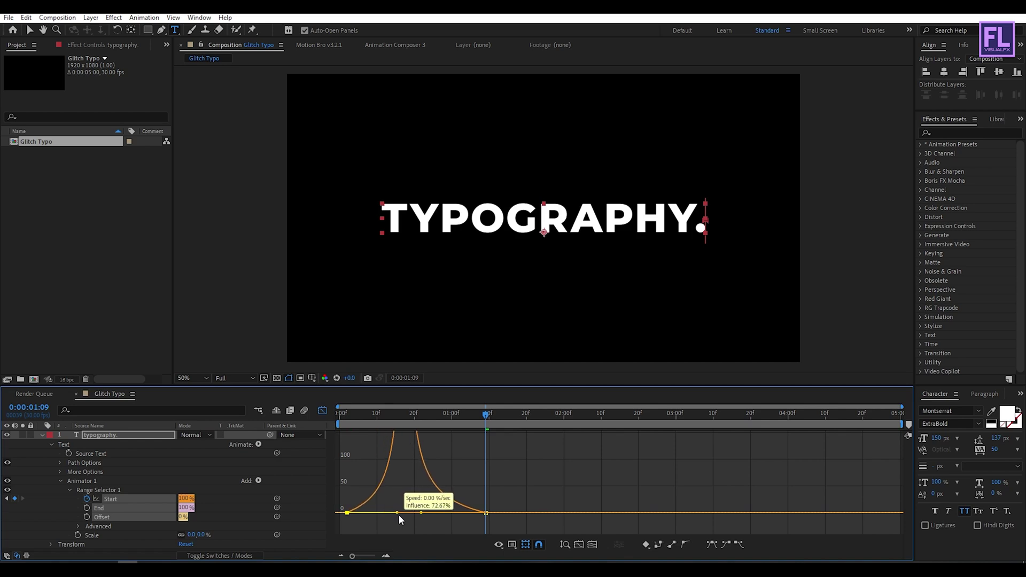
left_click(323, 410)
left_click_drag(343, 422, 463, 460)
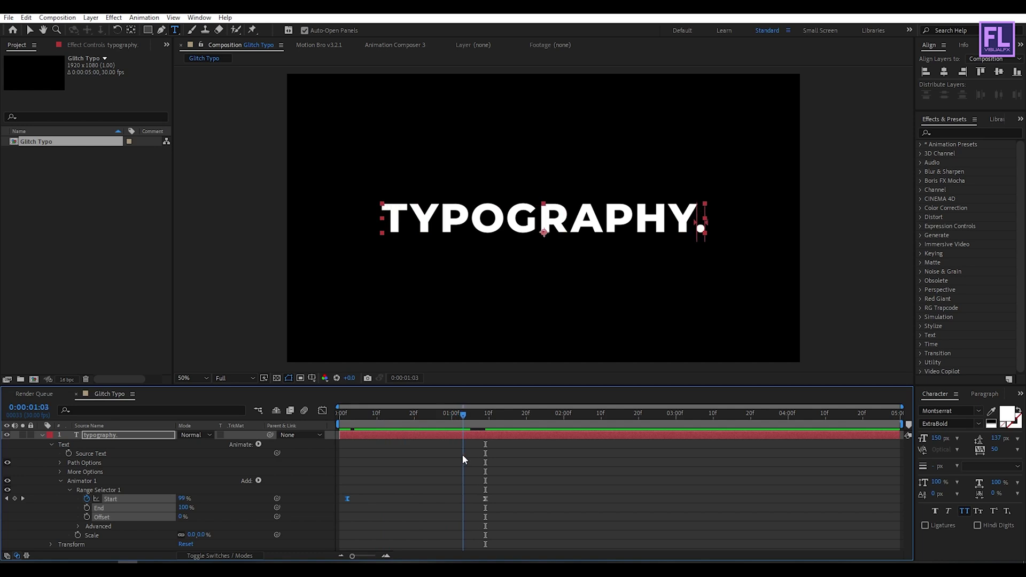
- Turn on Randomize Order in the advanced settings of the Scale animator's range selector
left_click(77, 527)
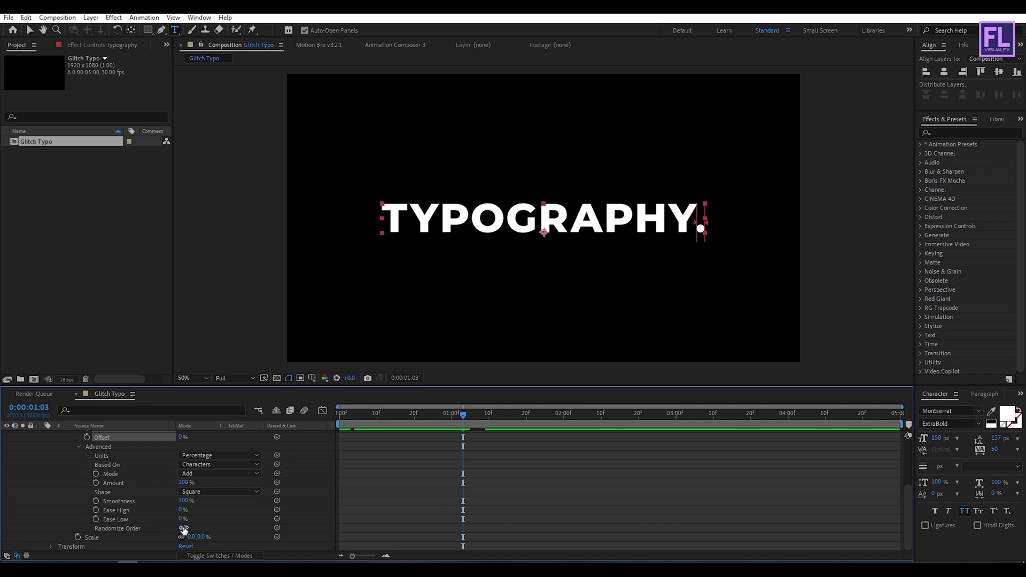
scroll(208, 522, "up", 3)
left_click(69, 490)
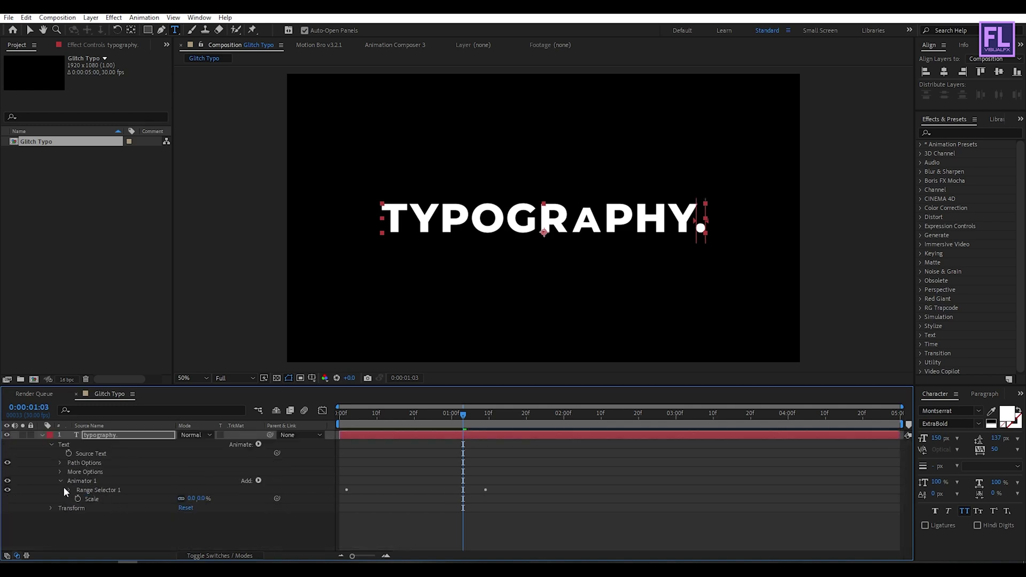
left_click(61, 481)
left_click(112, 470)
- Add a Position animator to the typography text layer
left_click(115, 435)
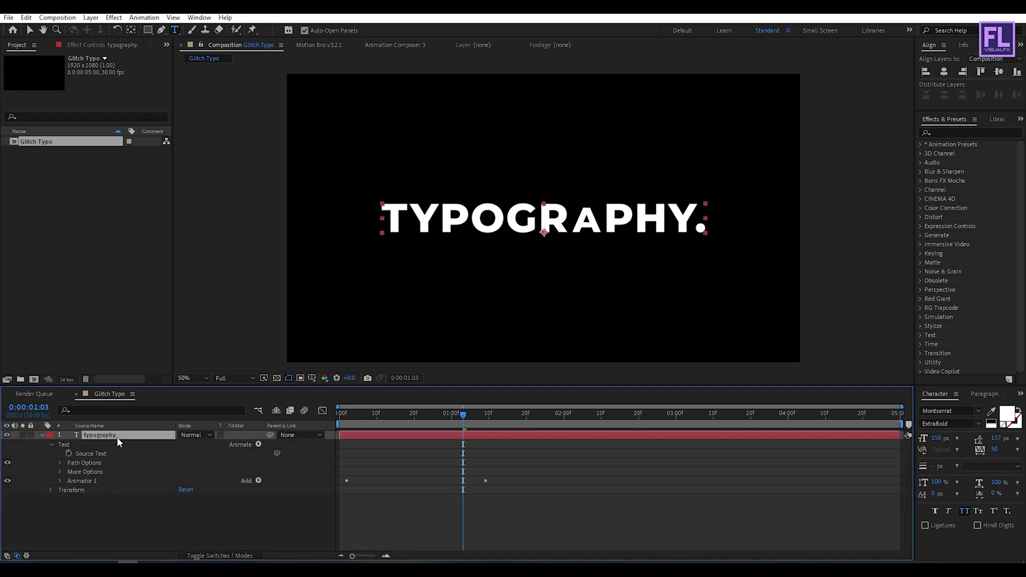
left_click(259, 444)
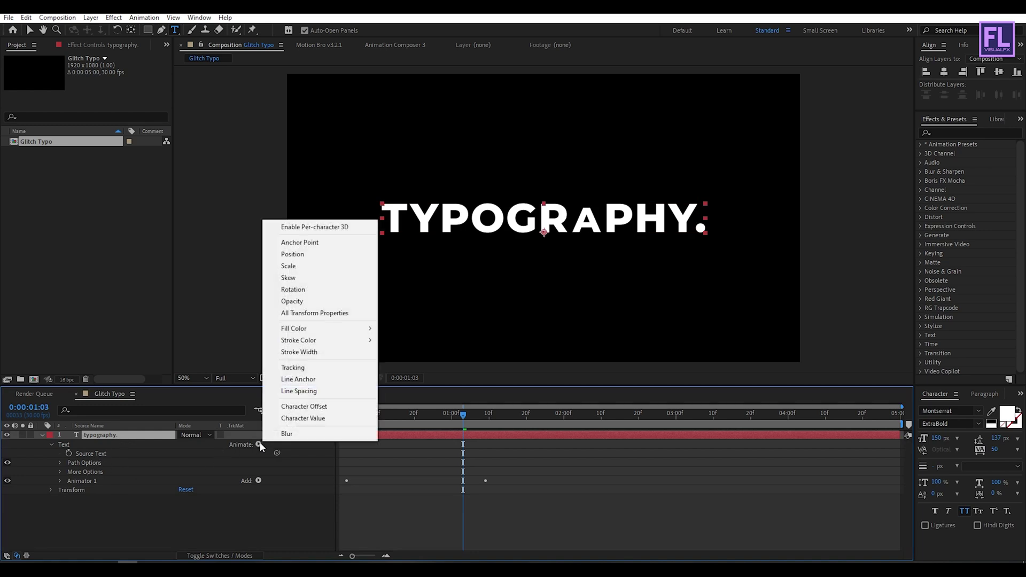
left_click(310, 253)
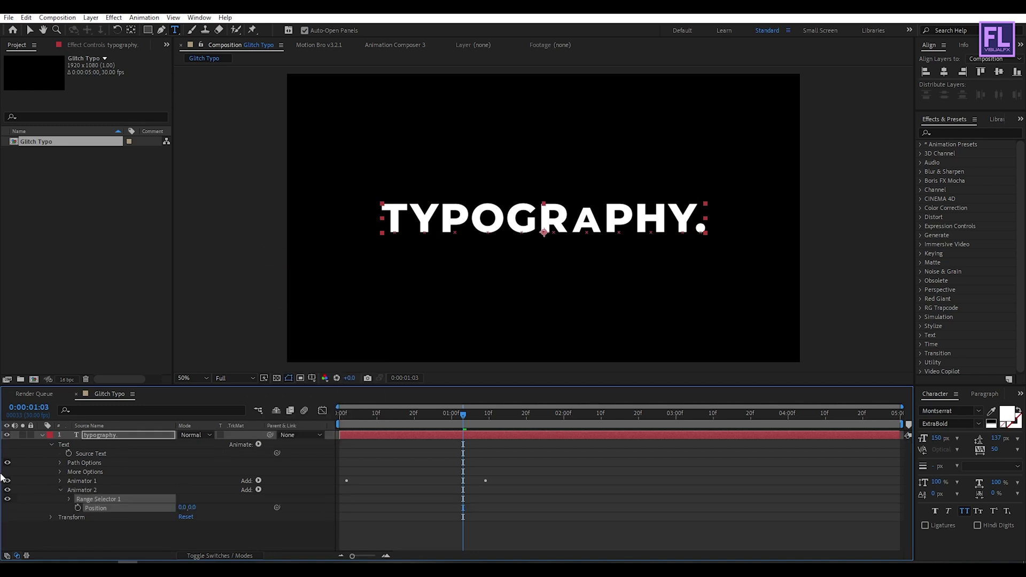
- Add a Wiggly selector to the Position animator and delete its range selector
left_click(259, 490)
mouse_move(288, 506)
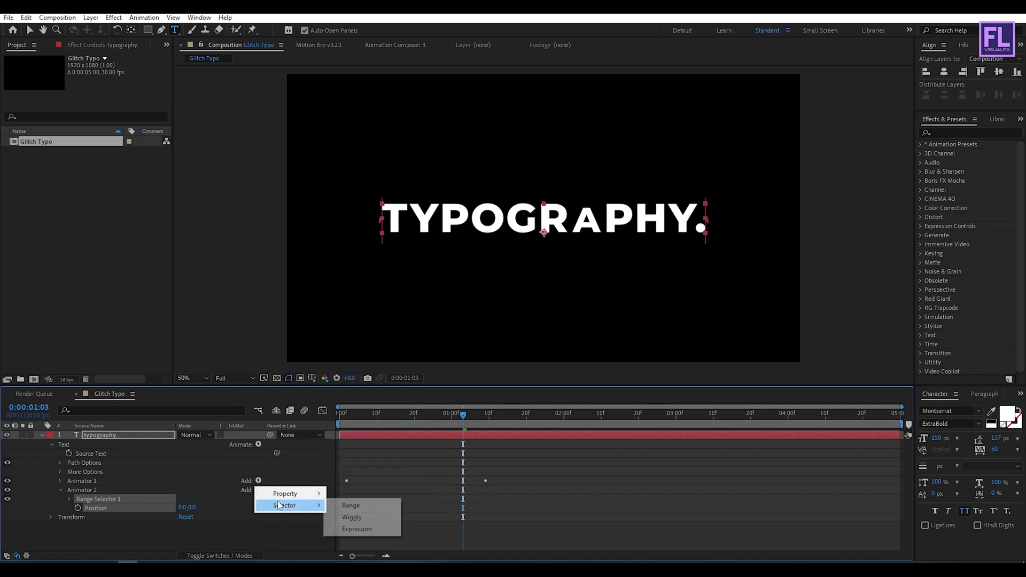
left_click(351, 518)
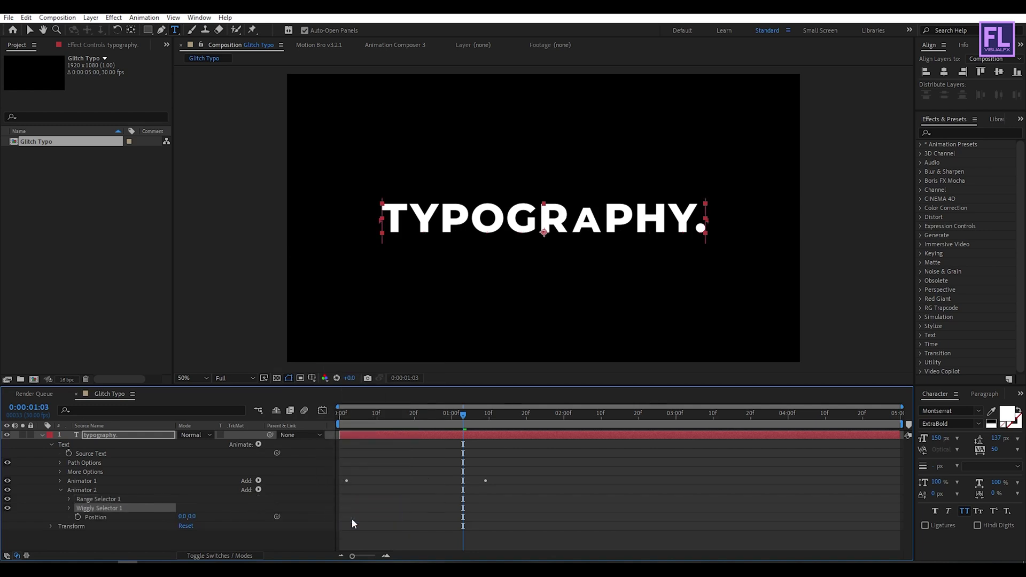
left_click(106, 500)
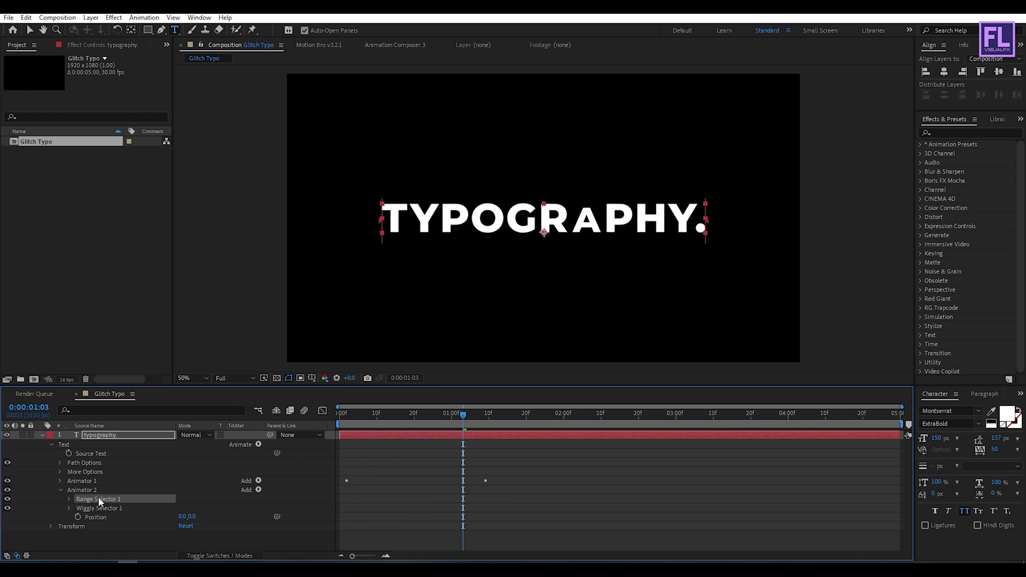
key("Delete")
- Set starting keyframes for the wiggly selector's Max Amount and Min Amount at 0:00:00:02
left_click(66, 500)
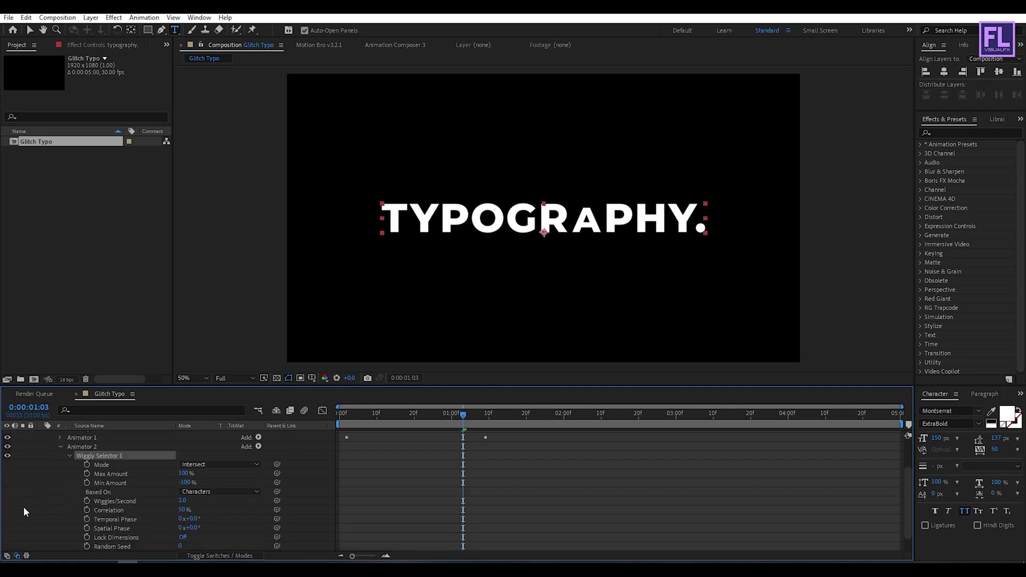
left_click_drag(461, 412, 346, 426)
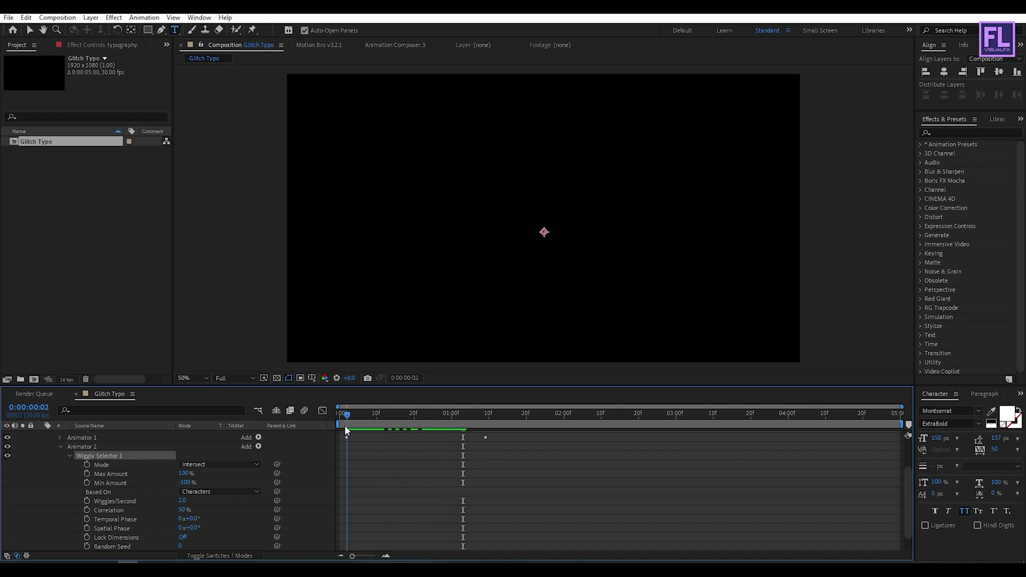
left_click(87, 474)
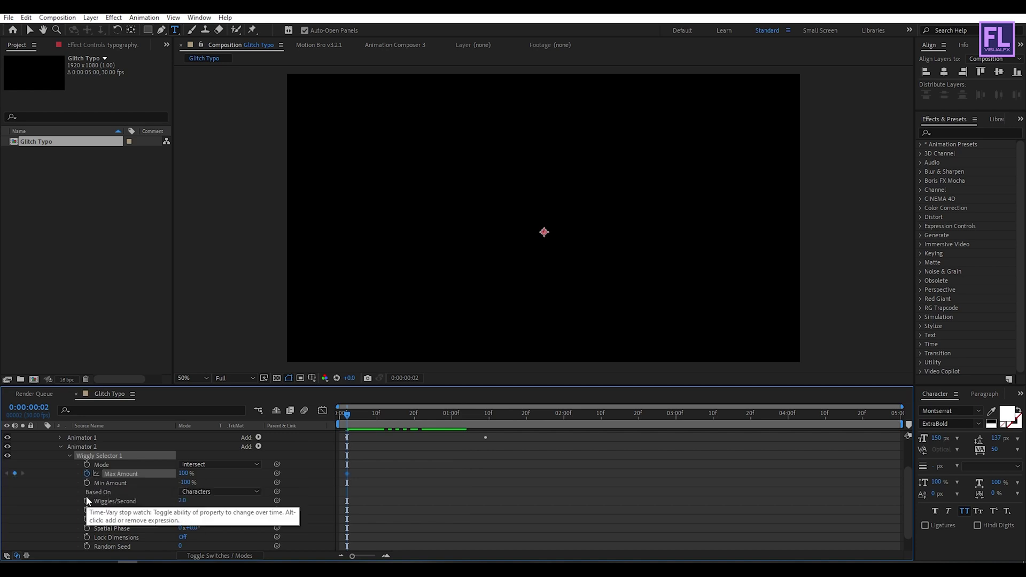
left_click(86, 482)
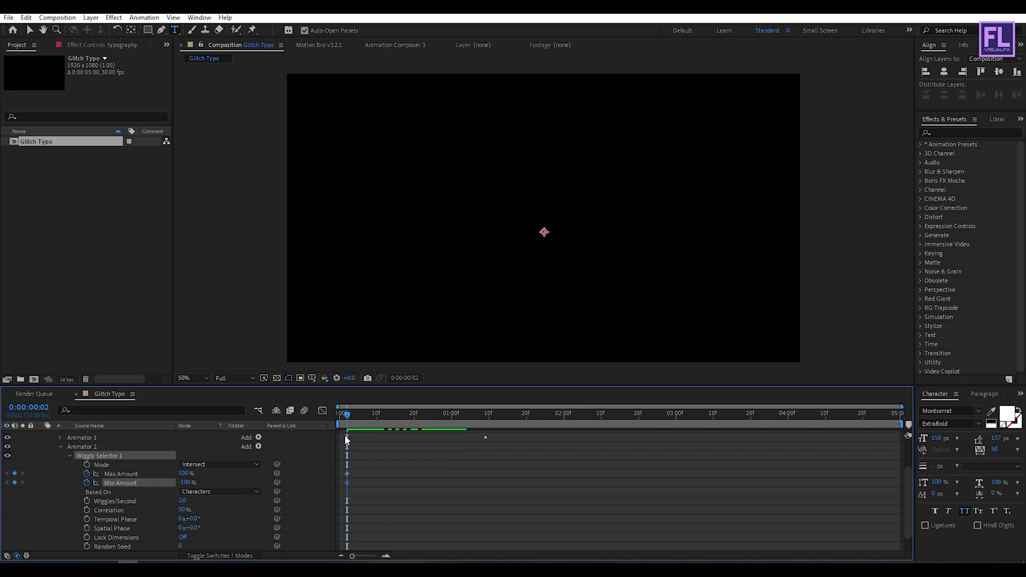
- Set the wiggly selector's Max Amount and Min Amount to 0% at 0:00:01:09
left_click_drag(349, 412, 487, 419)
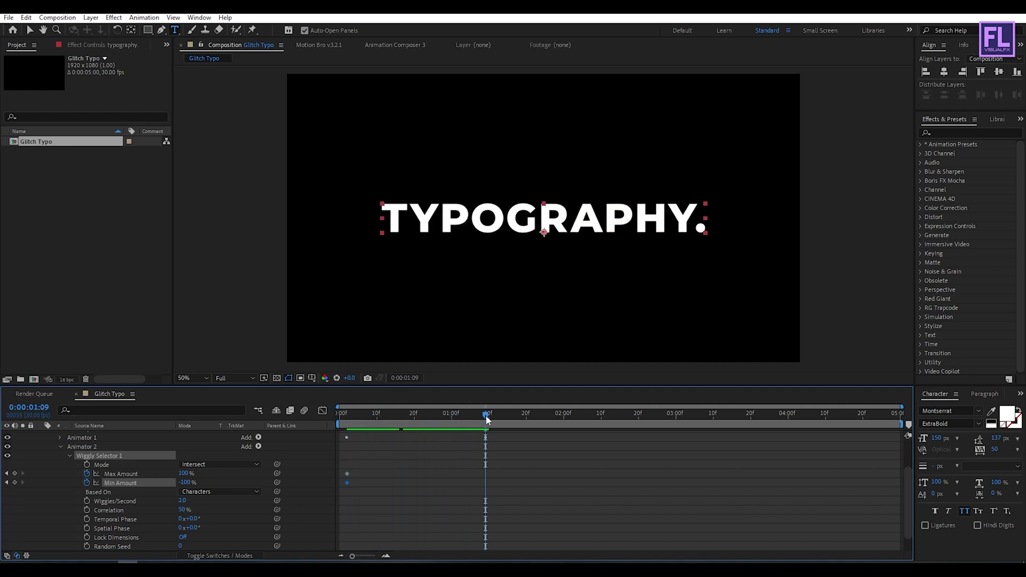
left_click(185, 473)
type("0")
key("Tab")
type("0")
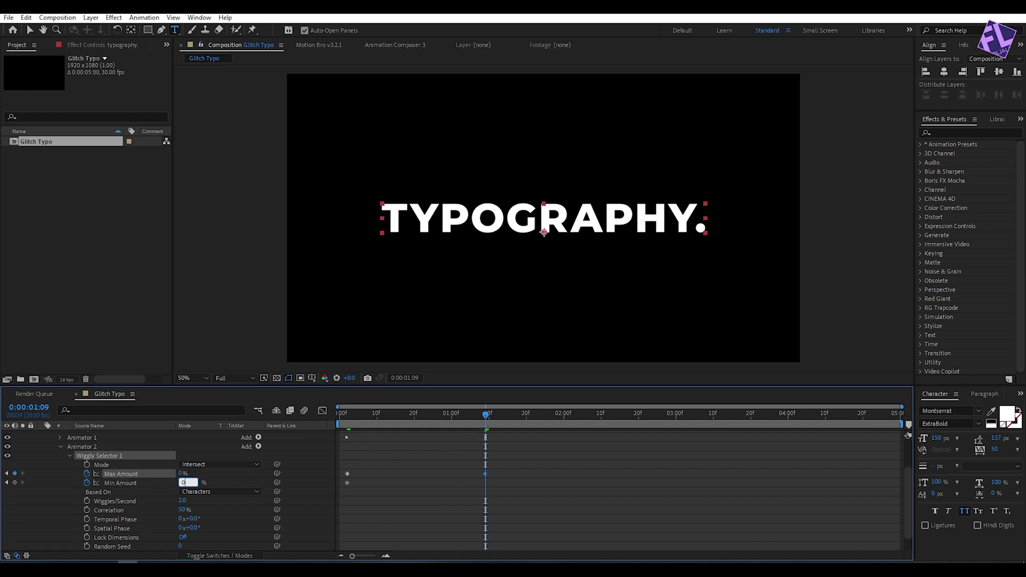
key("Return")
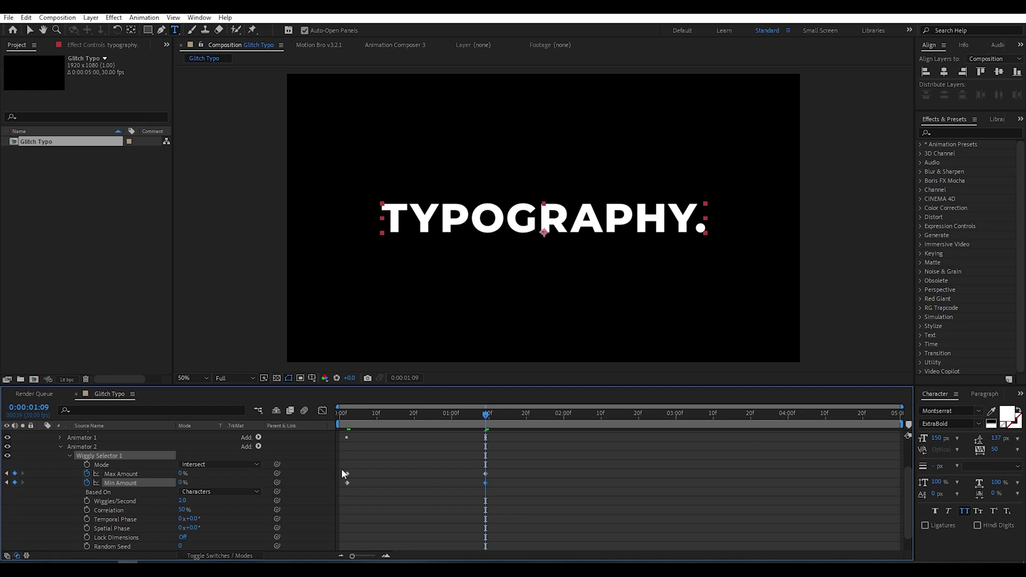
mouse_move(487, 415)
left_mouse_down()
mouse_move(403, 415)
mouse_move(485, 414)
left_mouse_up()
- Ease the wiggly selector's Max Amount and Min Amount keyframes, shaping their speed curves to peak sharply around 0:00:00:14
left_click_drag(518, 460, 338, 500)
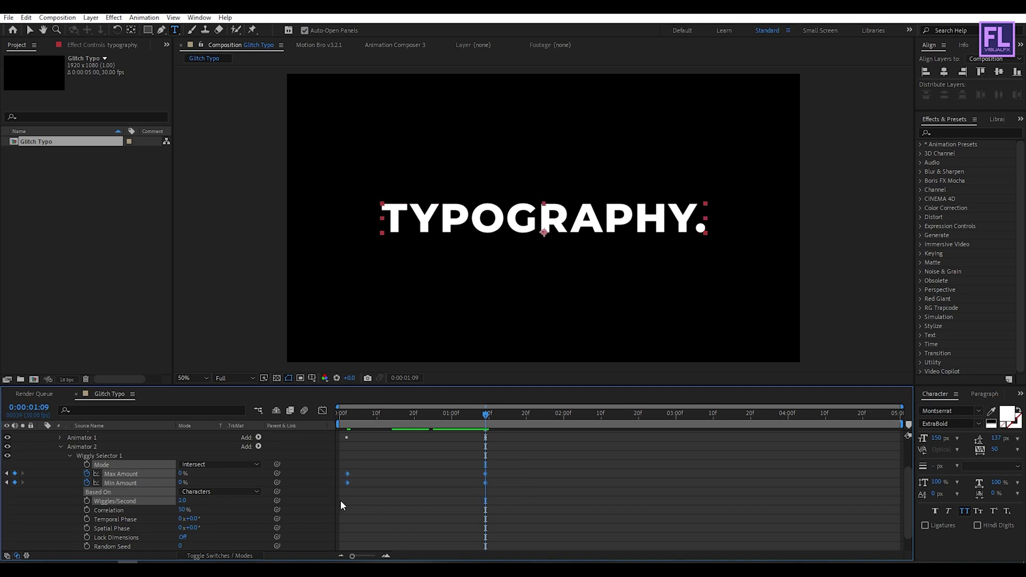
left_click(322, 410)
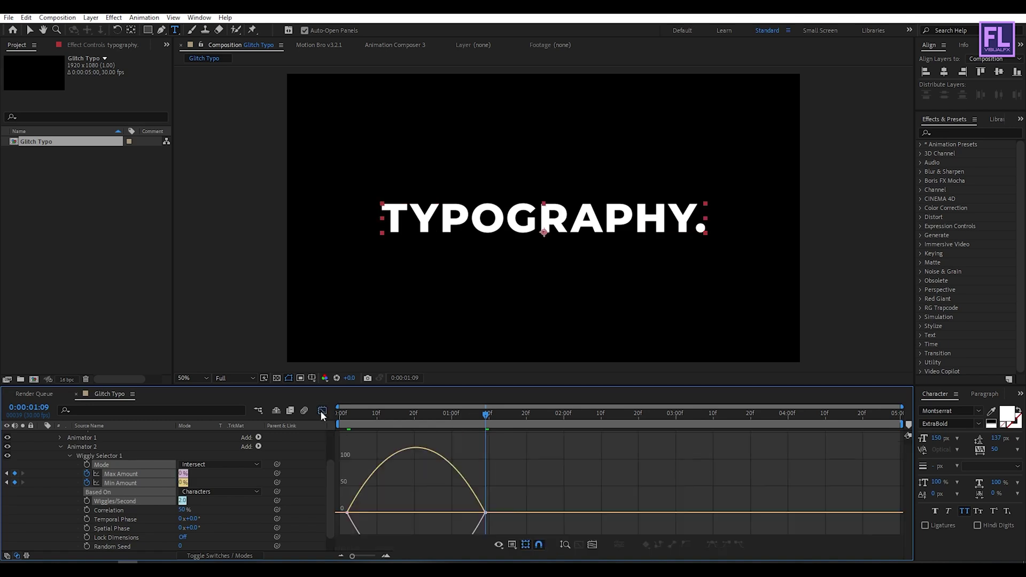
left_click_drag(497, 480, 385, 491)
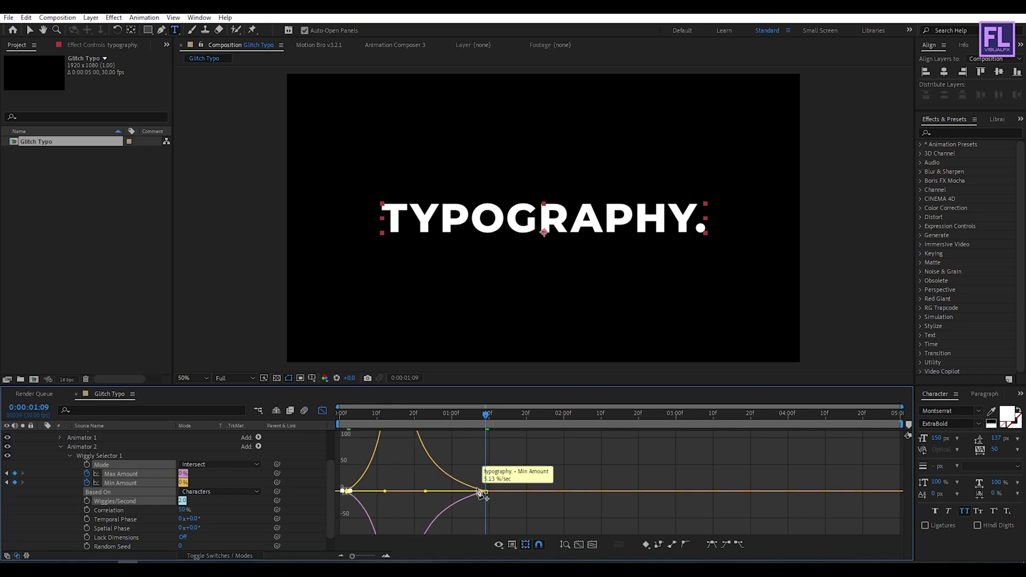
left_click_drag(479, 492, 480, 491)
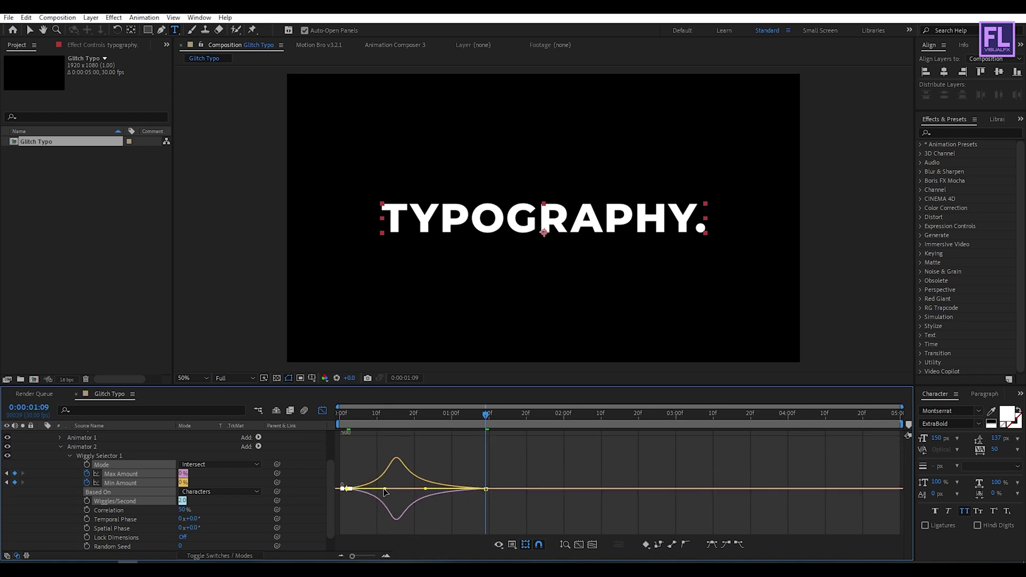
left_click(485, 489)
left_click_drag(426, 490, 422, 491)
mouse_move(422, 426)
left_mouse_down()
mouse_move(335, 423)
mouse_move(441, 426)
left_mouse_up()
key("space")
- Set the wiggly selector's Wiggles/Second to 0
scroll(188, 489, "down", 2)
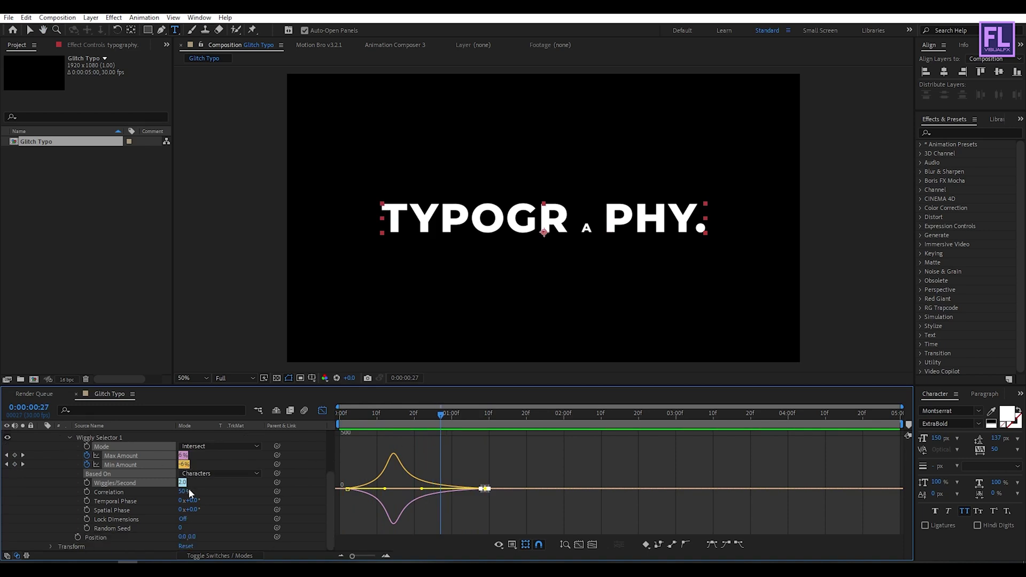
key("F2")
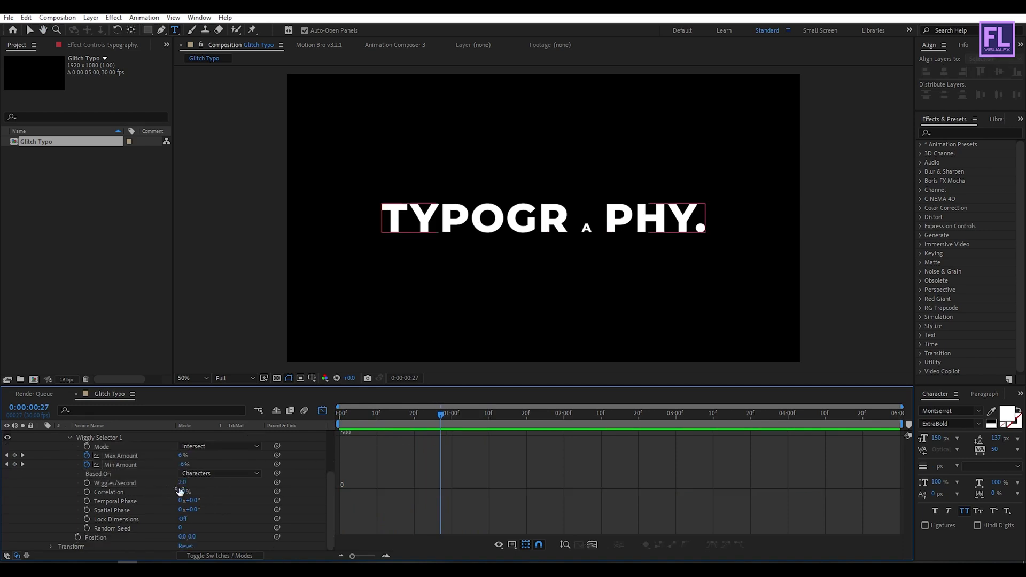
left_click(187, 483)
type("0")
key("Return")
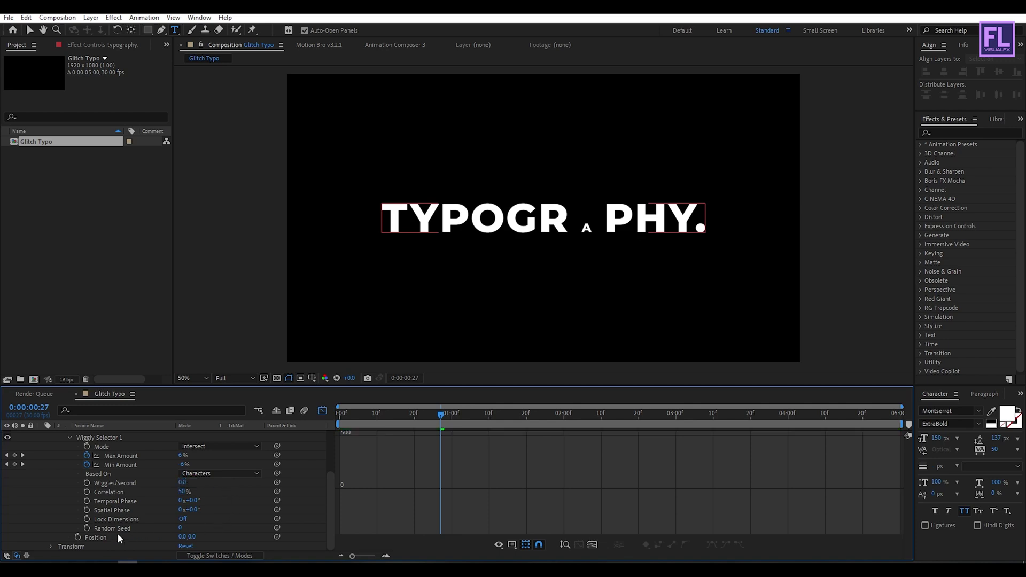
- Set the second animator's Position to 0, 2100 and check the letters' vertical scatter
left_click_drag(187, 537, 599, 486)
left_click(195, 537)
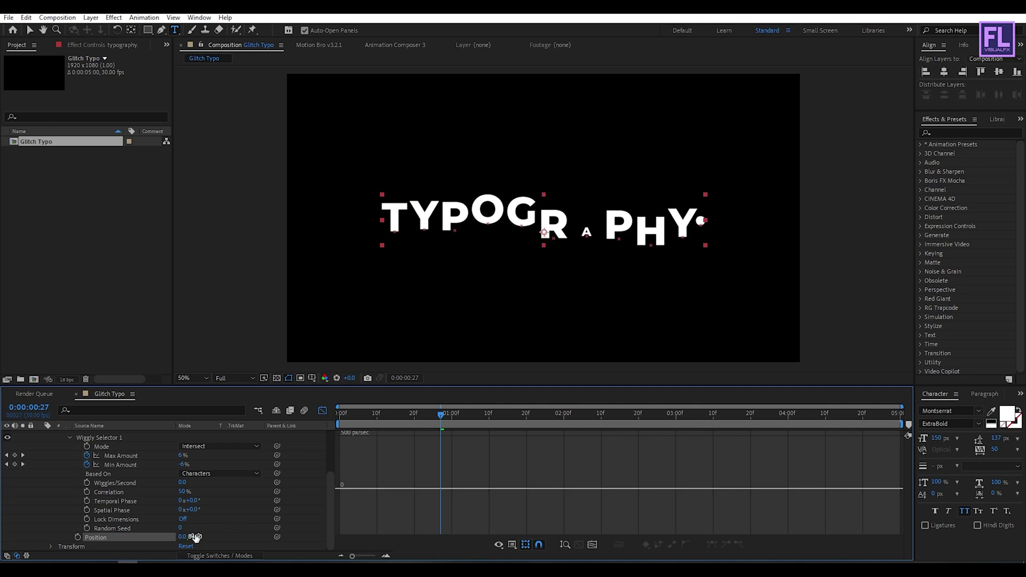
type("2100")
key("Return")
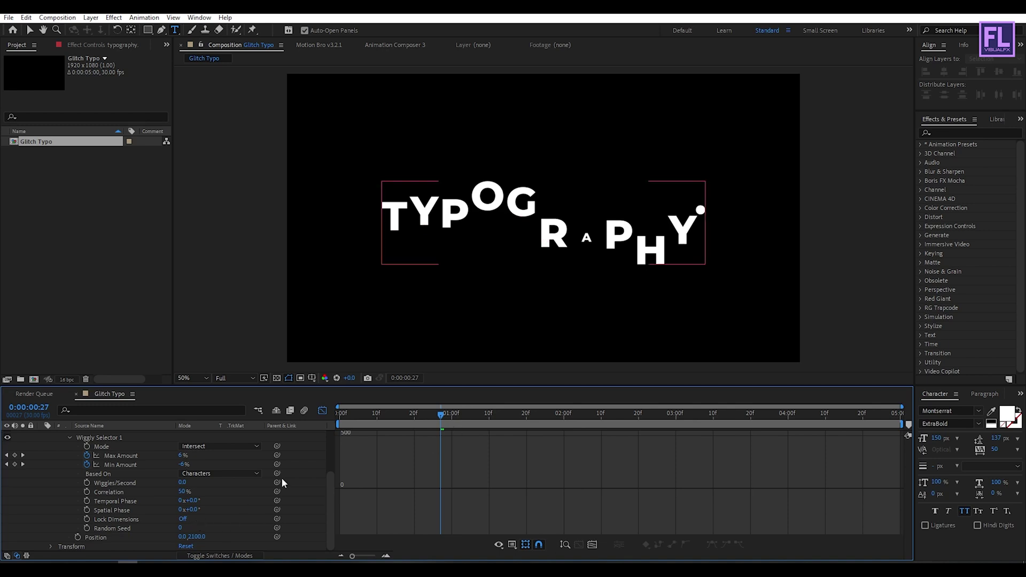
mouse_move(417, 415)
left_mouse_down()
mouse_move(328, 415)
mouse_move(468, 416)
mouse_move(407, 421)
mouse_move(418, 422)
left_mouse_up()
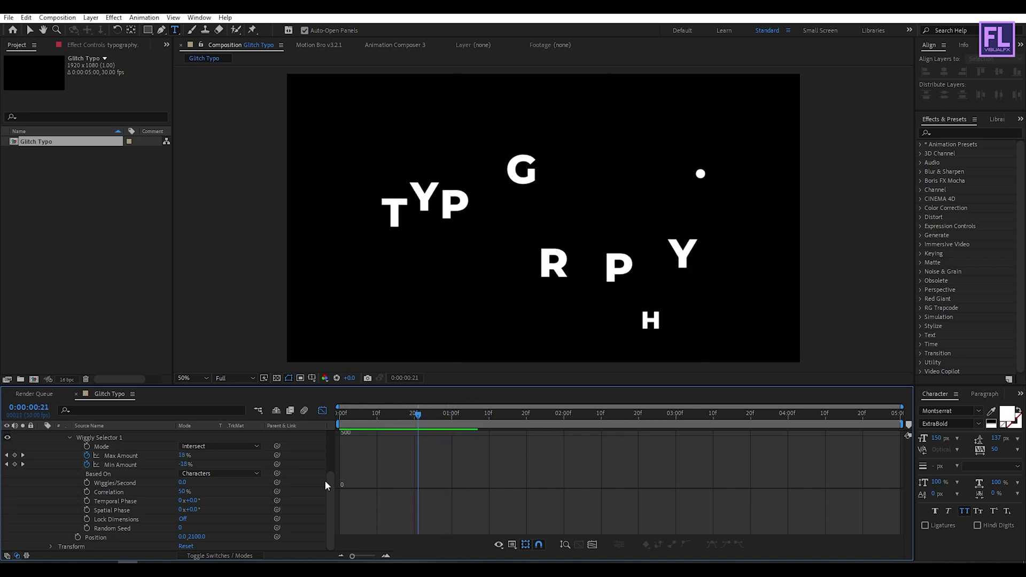
- Set the wiggly selector's Random Seed to 12 and scrub through the animation
left_click(185, 528)
type("12")
key("Return")
left_click_drag(364, 415, 437, 423)
- Collapse the typography layer's properties, return to the layer bar view, and scrub through the animation
scroll(283, 447, "up", 3)
left_click(60, 490)
left_click(41, 435)
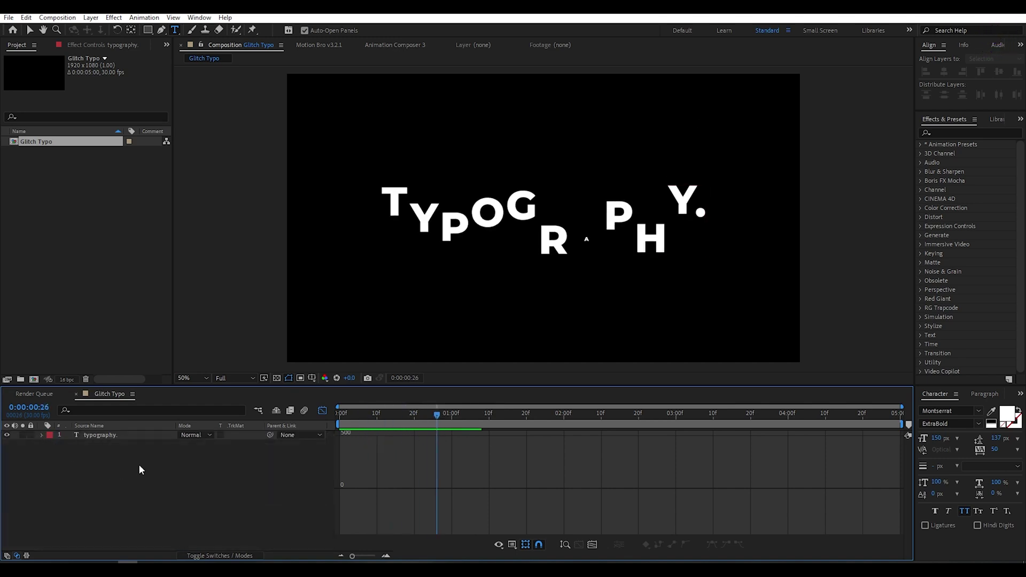
left_click(323, 410)
left_click_drag(341, 415, 455, 415)
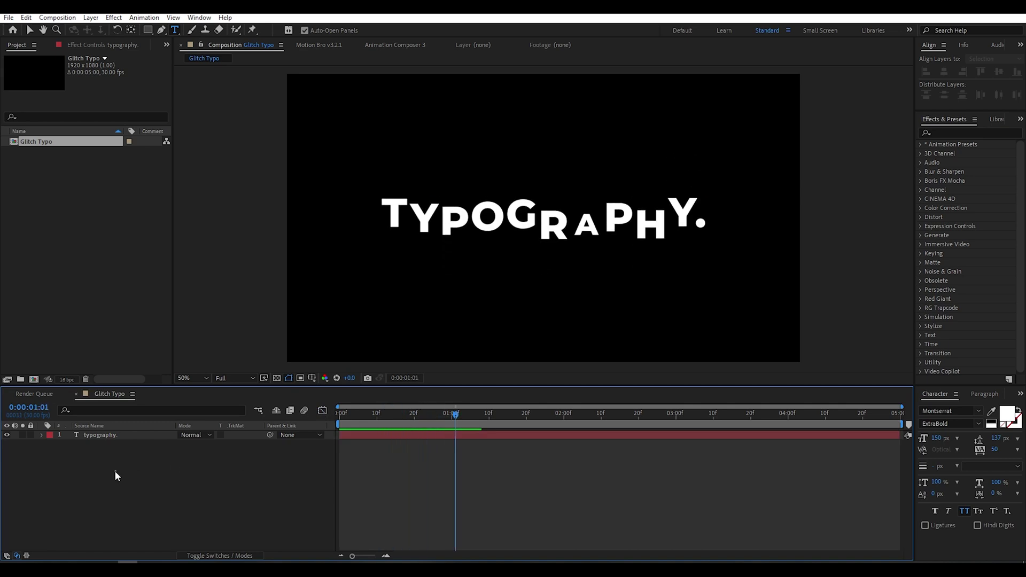
- Pre-compose the typography layer as "Text", moving all attributes into the new composition
left_click(102, 435)
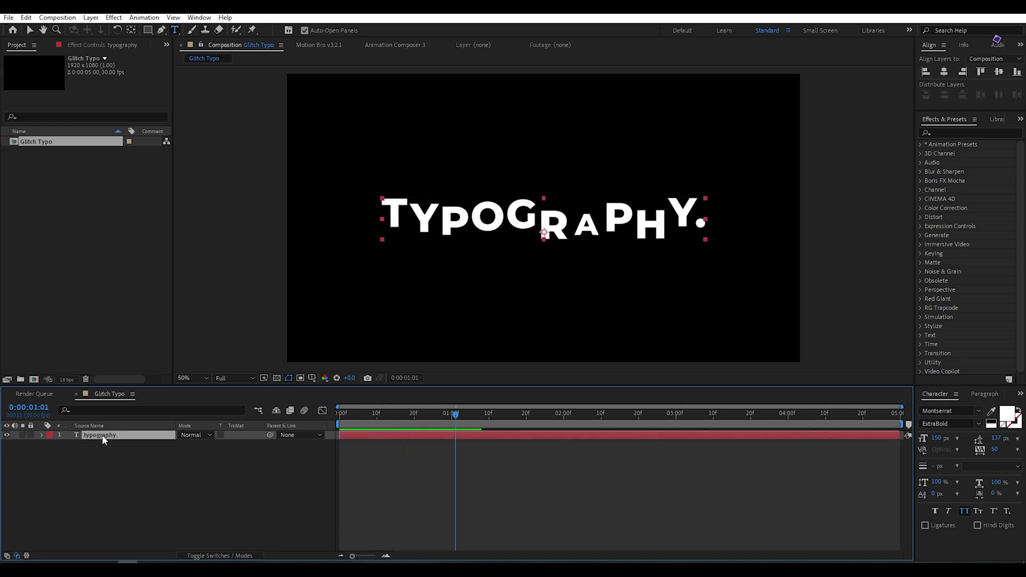
right_click(102, 436)
left_click(185, 378)
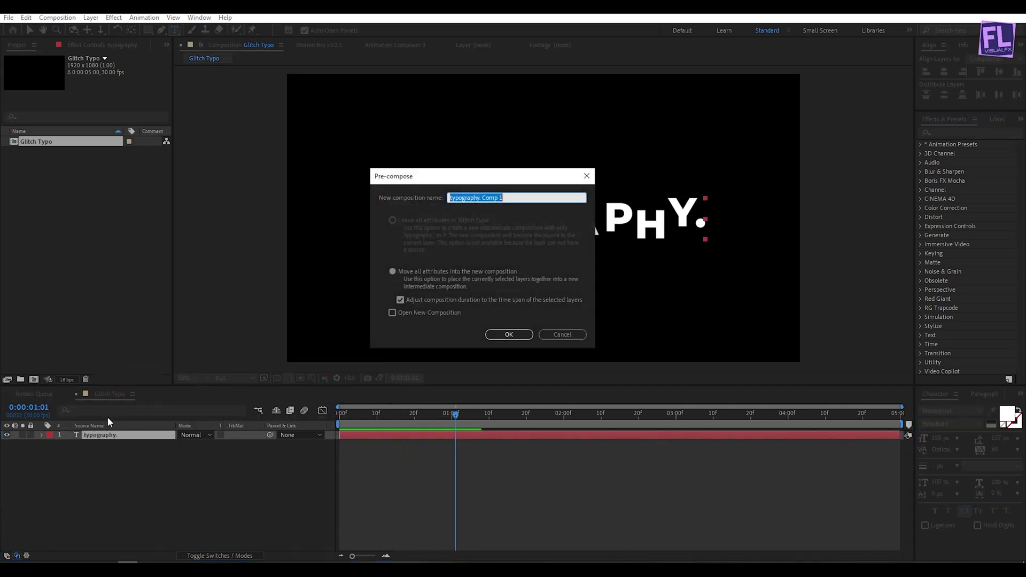
left_click(451, 271)
left_click_drag(523, 198, 378, 189)
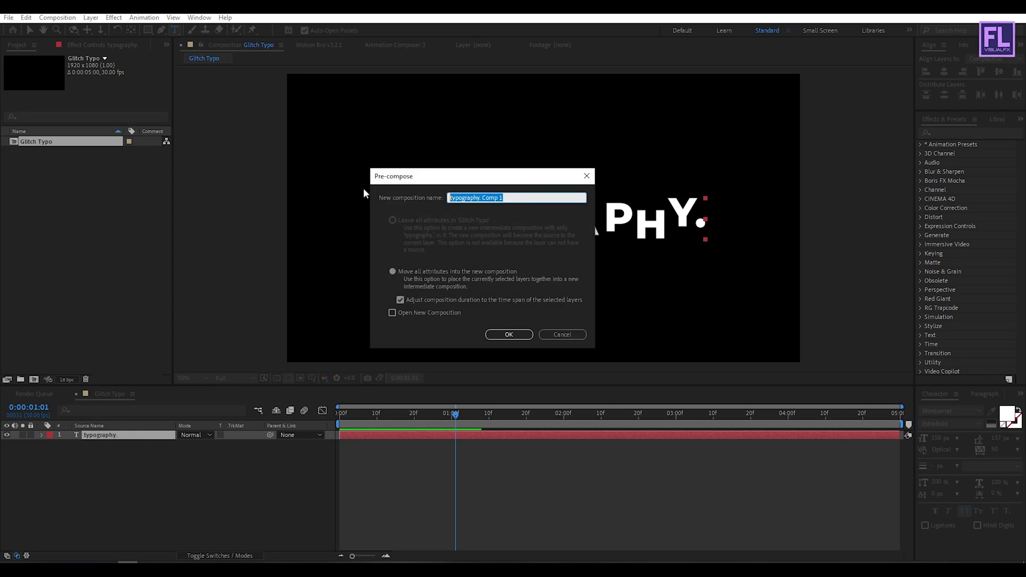
type("Text")
left_click(509, 335)
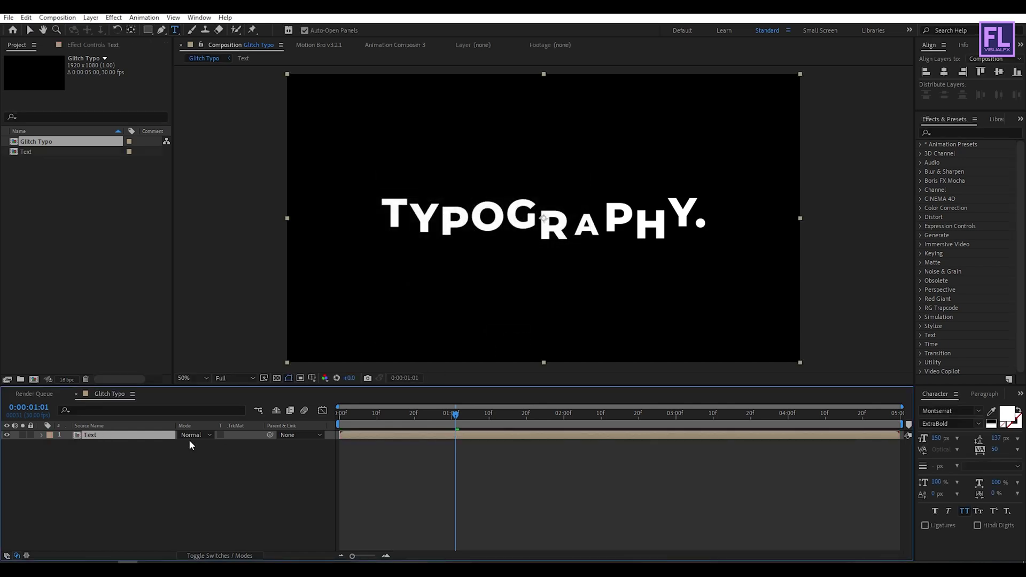
- Find the Echo effect and apply it to the Text layer
left_click(150, 446)
left_click(133, 436)
left_click(958, 133)
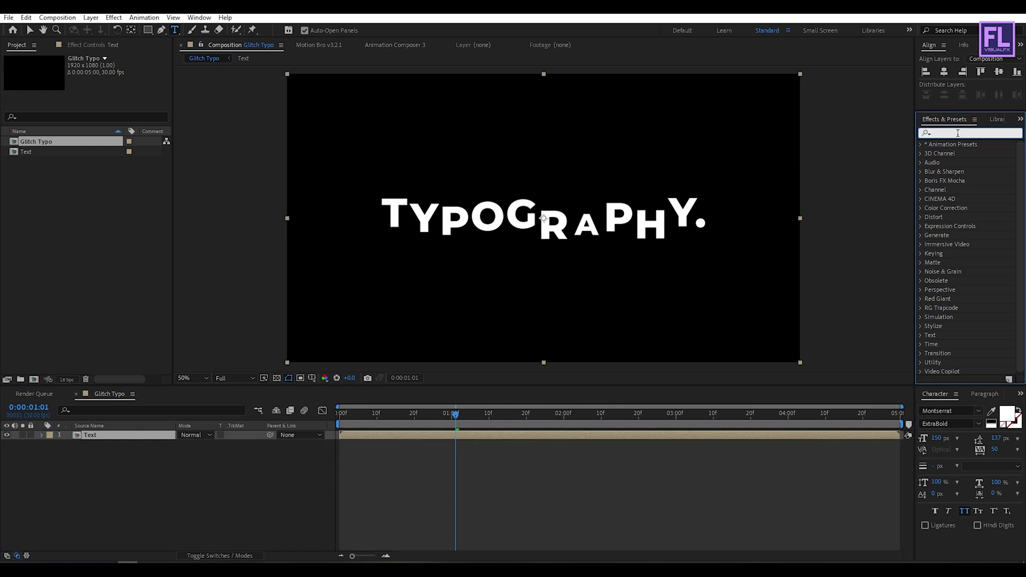
type("echo")
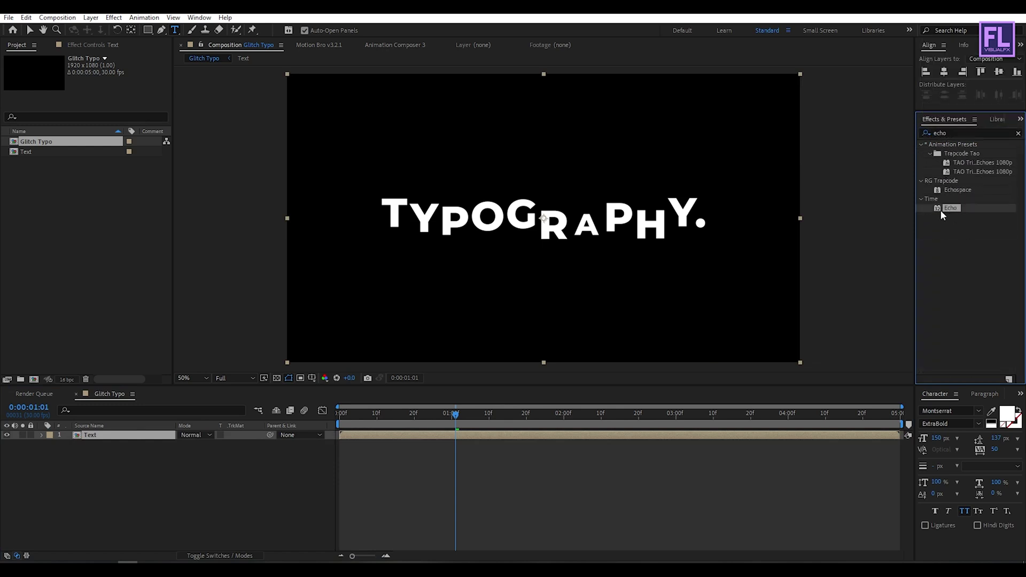
left_click_drag(950, 208, 94, 436)
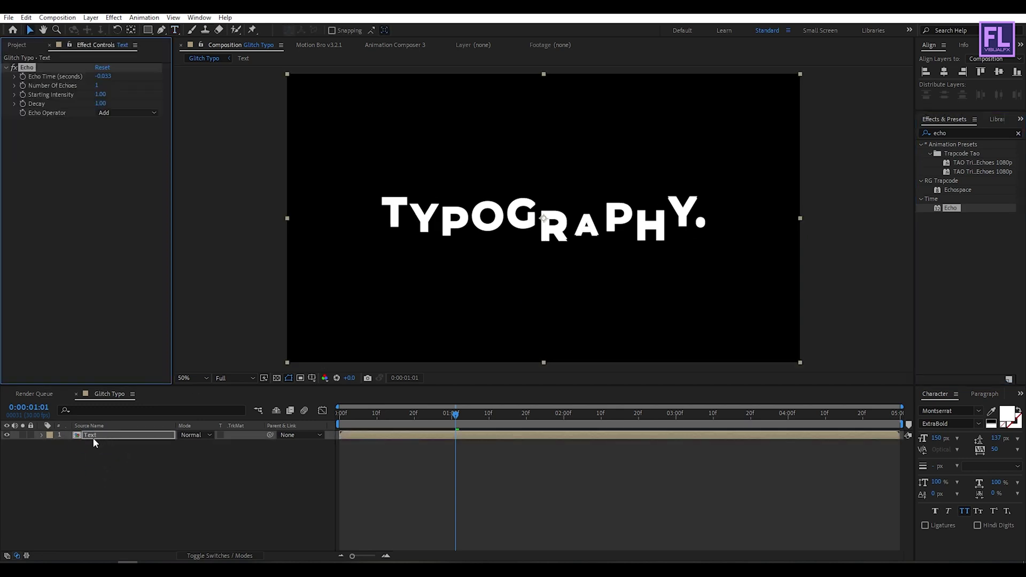
- Set the Echo effect's Echo Time to 0.003 seconds and Number Of Echoes to 65
left_click(103, 76)
type("0")
key("Return")
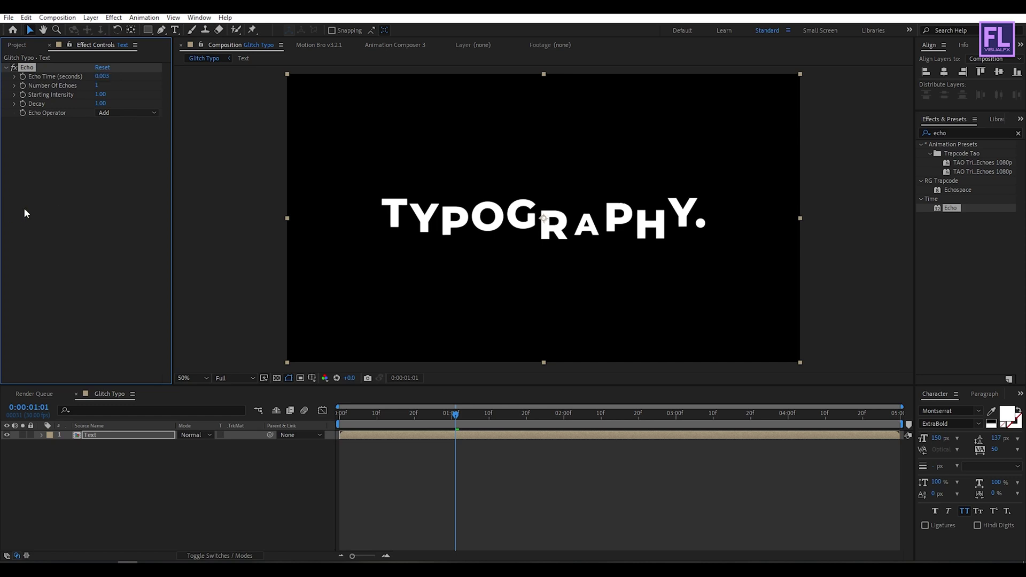
left_click(98, 86)
type("65")
left_click(82, 221)
- Set the Echo effect's Decay to 0.95, judging the trails at 0:00:00:23
left_click(415, 415)
left_click(424, 416)
left_click(100, 104)
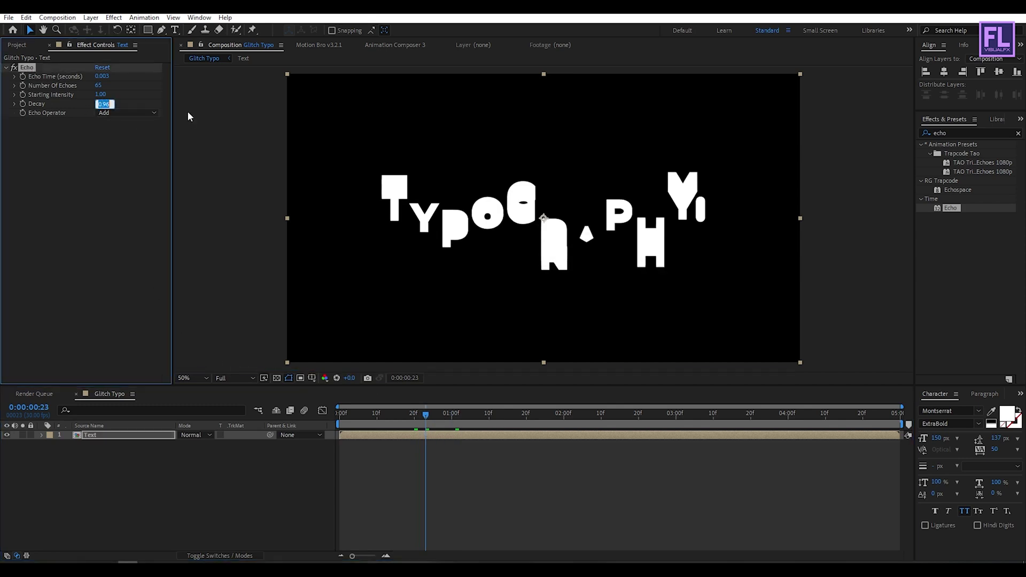
type("0.95")
left_click(119, 163)
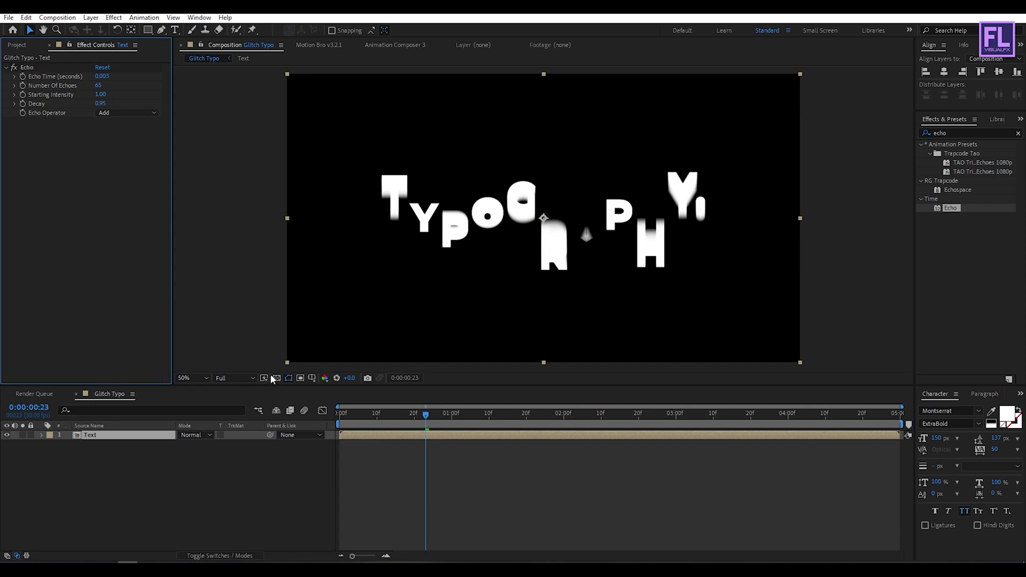
- Set a starting keyframe for Echo's Number Of Echoes at 0:00:00:10
left_click(374, 422)
key("space")
left_click_drag(350, 419, 377, 423)
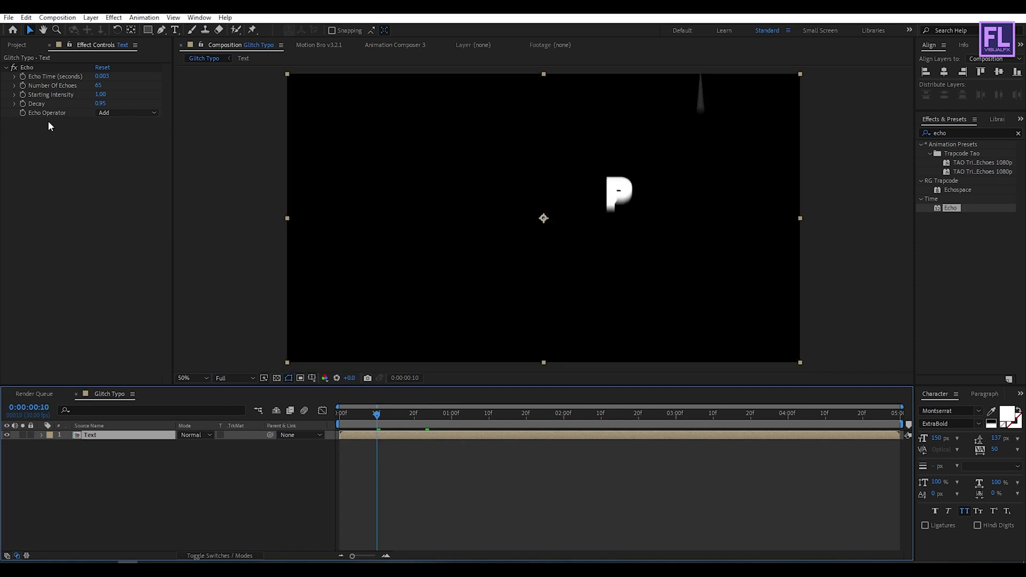
left_click(20, 85)
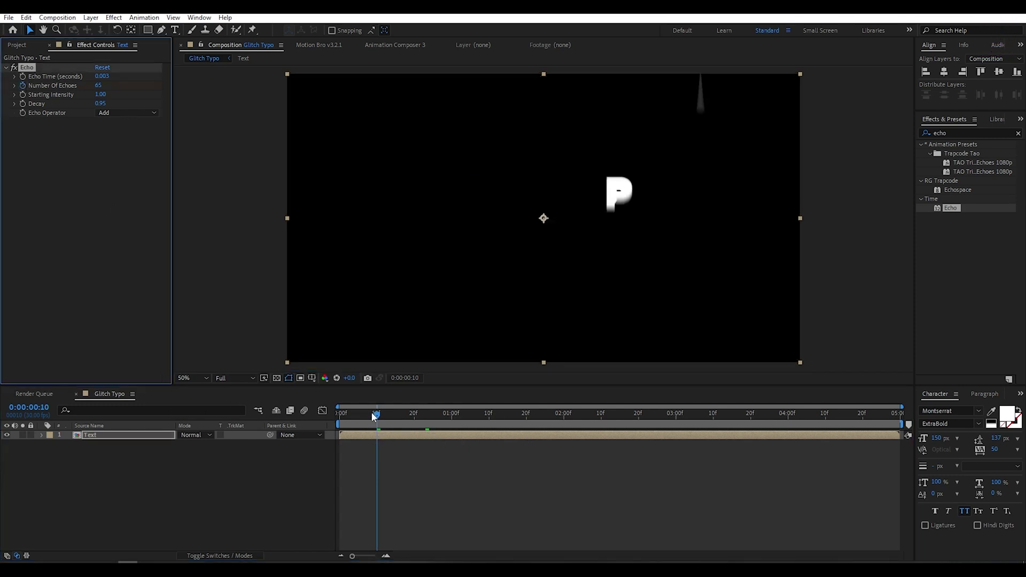
- Set Echo's Number Of Echoes to 0 at 0:00:01:17
left_click_drag(376, 416, 516, 418)
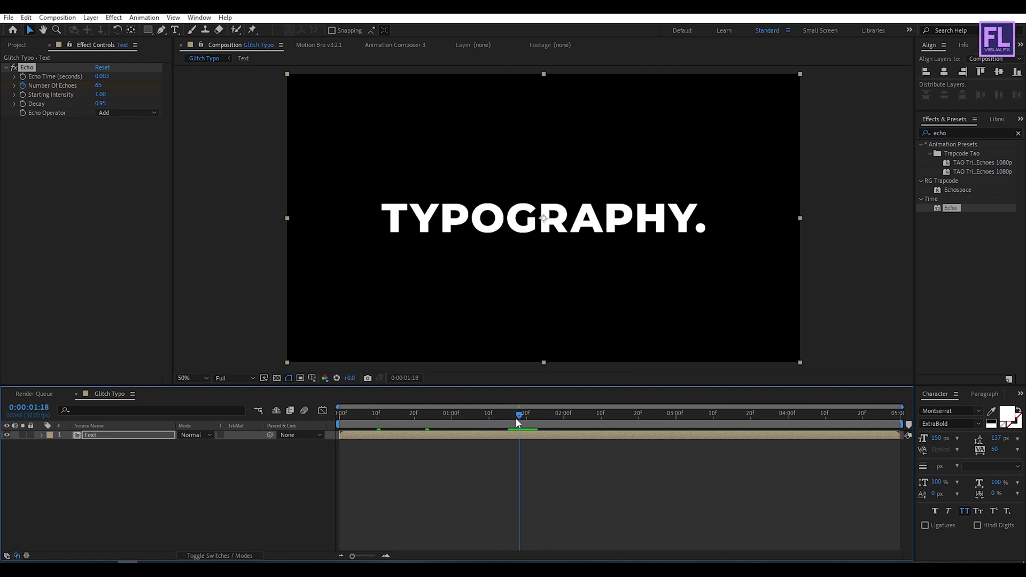
left_click(96, 85)
type("0")
key("Return")
- Ease the Text layer's two Number Of Echoes keyframes, shaping a speed curve that changes sharply midway, and preview the trails
left_click(96, 435)
key("u")
left_click_drag(537, 445, 349, 468)
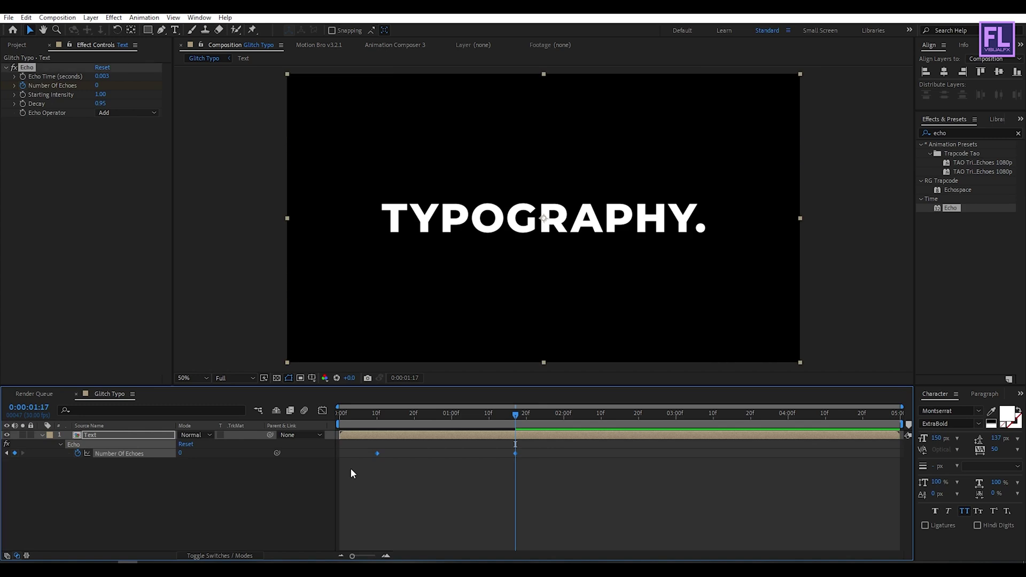
left_click(323, 410)
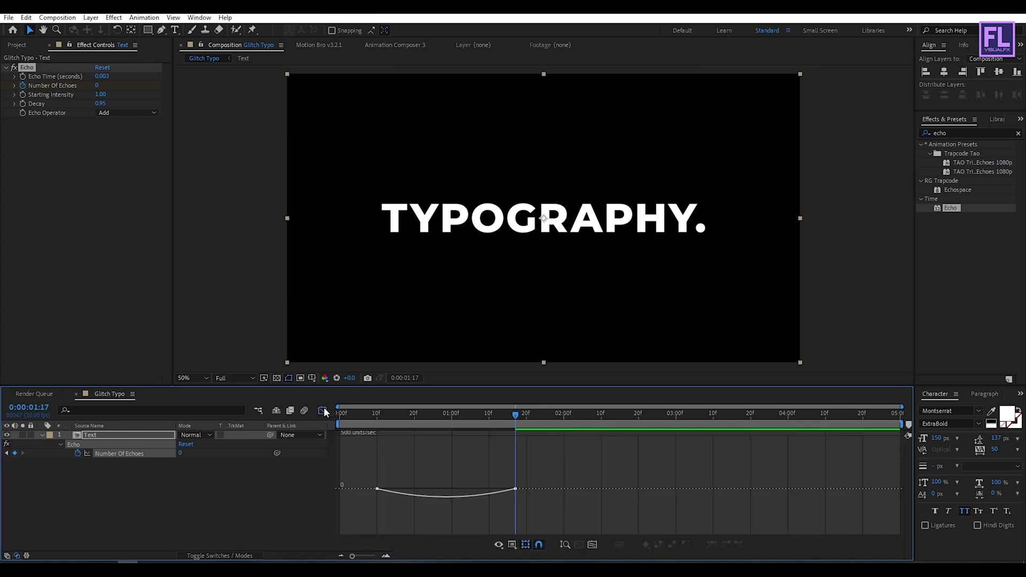
left_click_drag(503, 466, 435, 499)
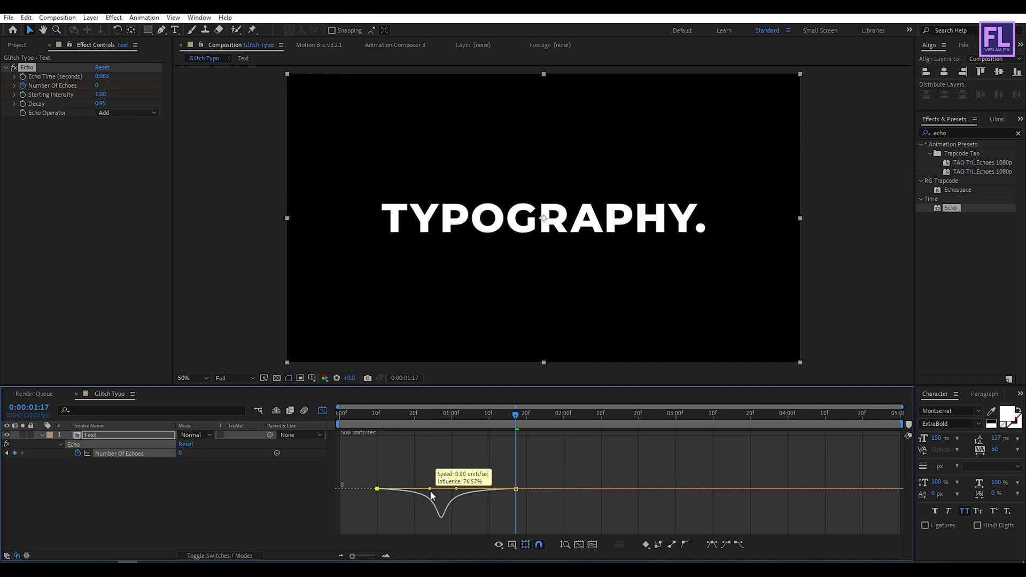
left_click(323, 410)
left_click_drag(389, 415, 418, 423)
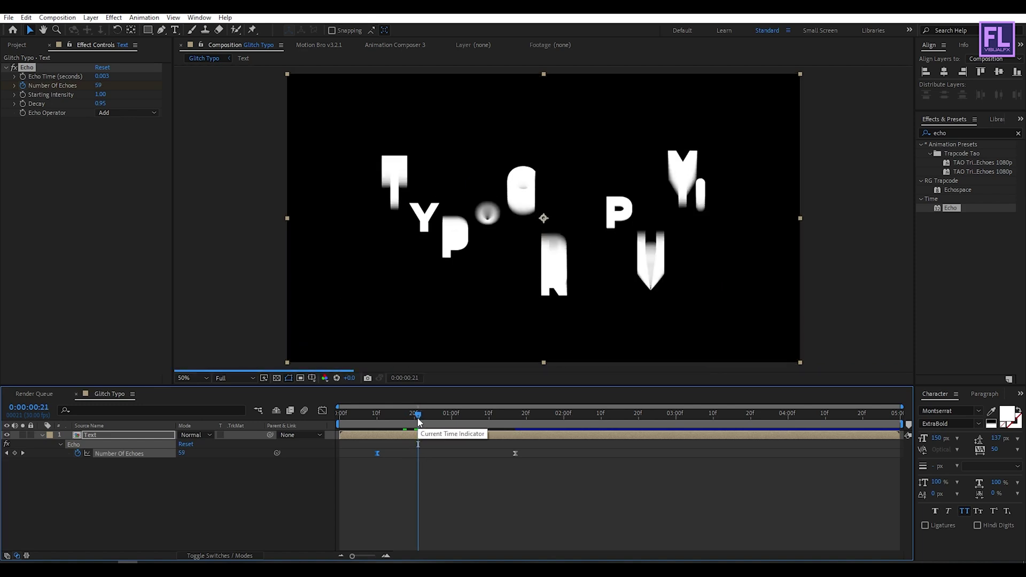
- Pre-compose the Text layer as "Text 1", moving all attributes into the new composition
left_click(42, 435)
left_click(99, 436)
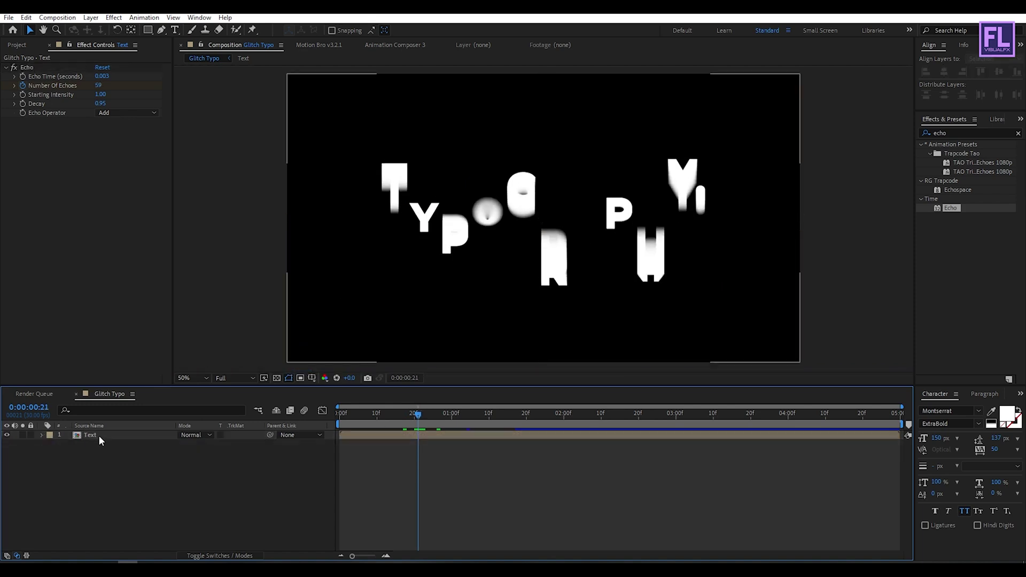
right_click(100, 436)
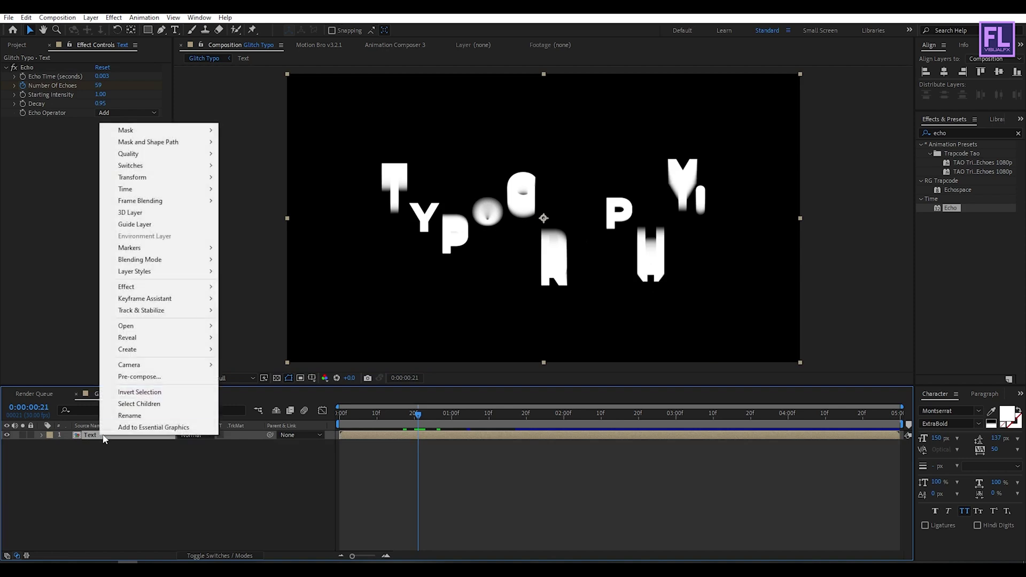
left_click(164, 376)
left_click(393, 272)
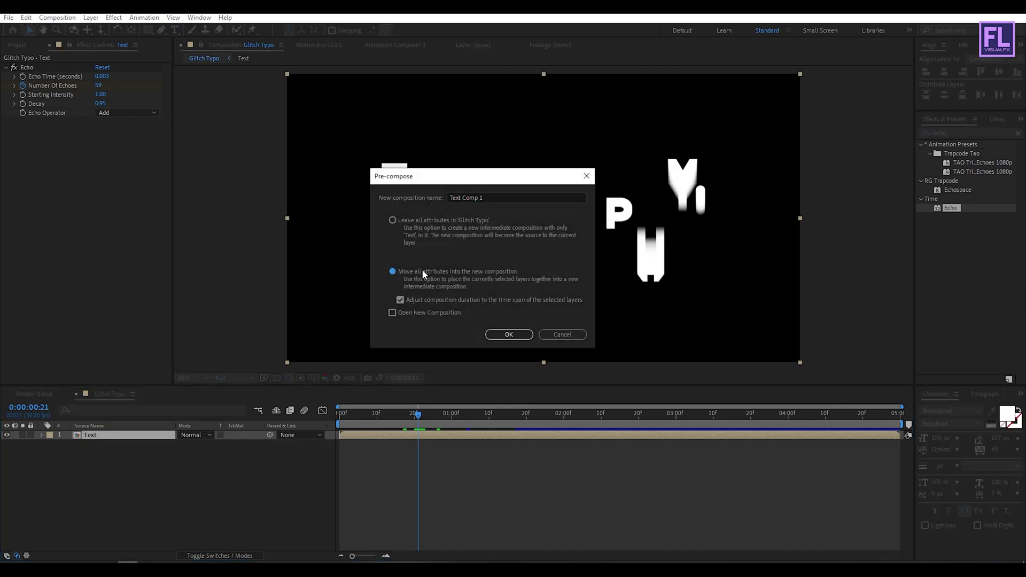
left_click_drag(496, 197, 466, 200)
type("1")
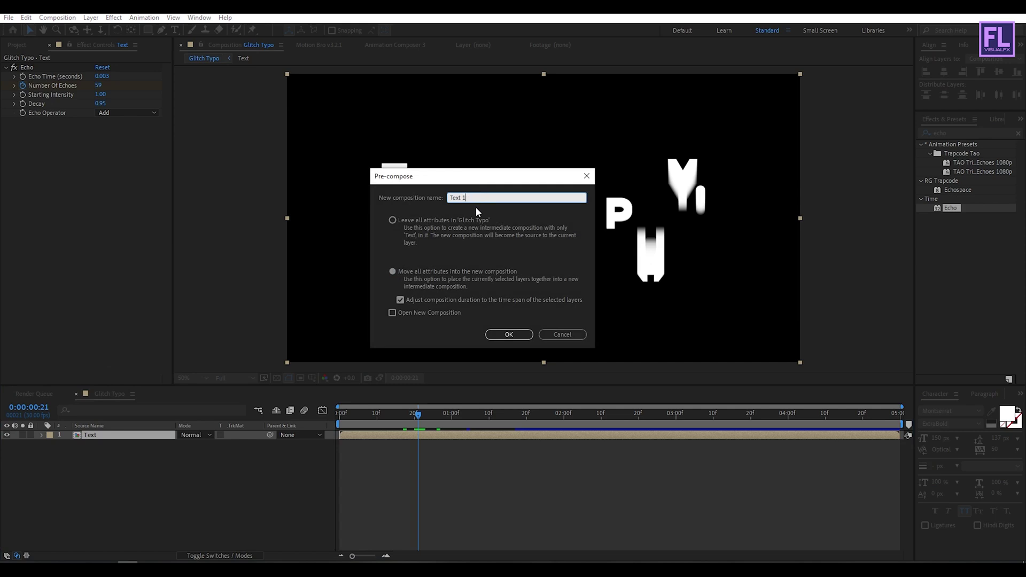
left_click(509, 334)
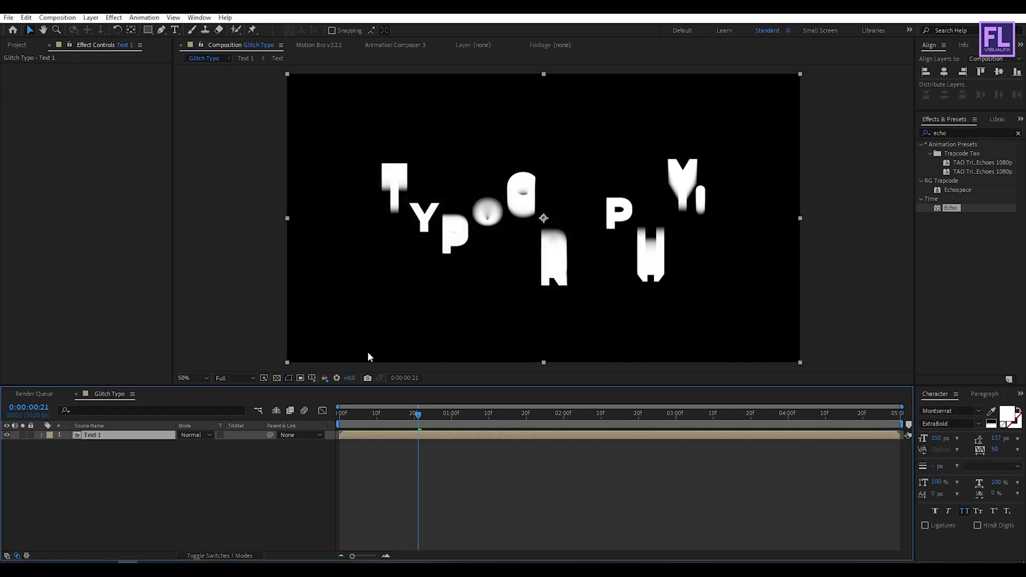
- Find the Turbulent Displace effect and apply it to the Text 1 layer
left_click(946, 132)
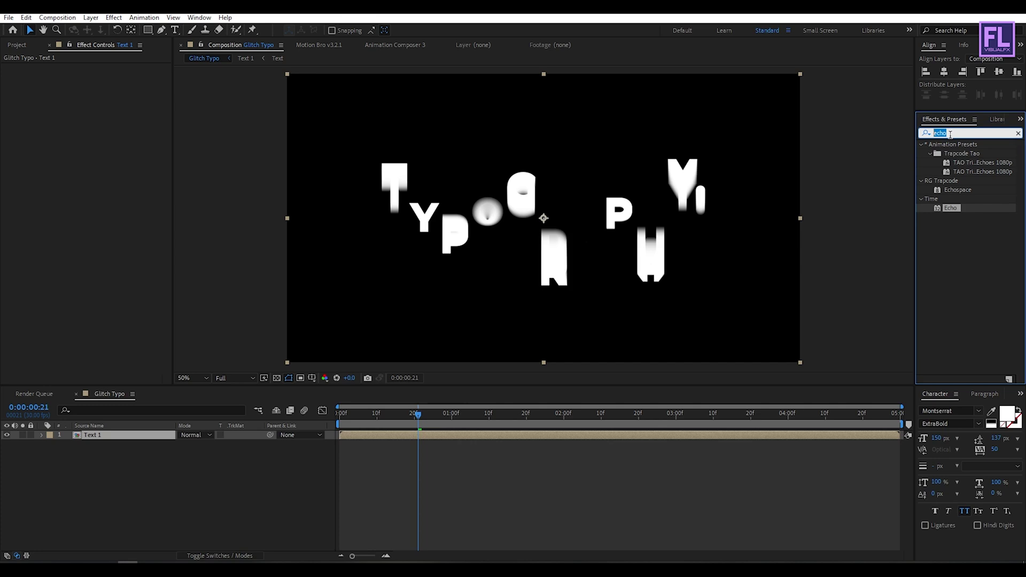
key("BackSpace")
type("t")
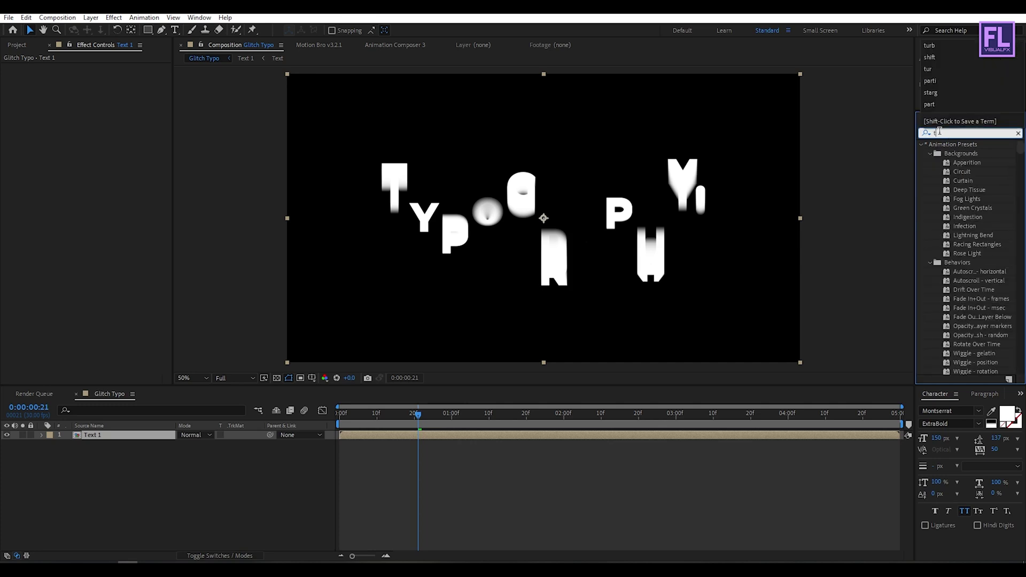
type("urb")
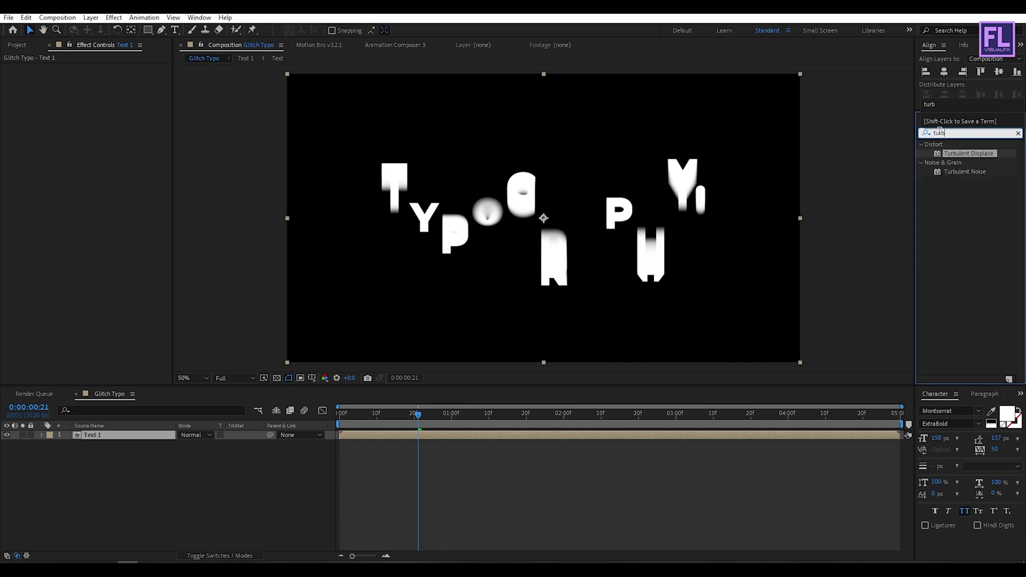
left_click(977, 155)
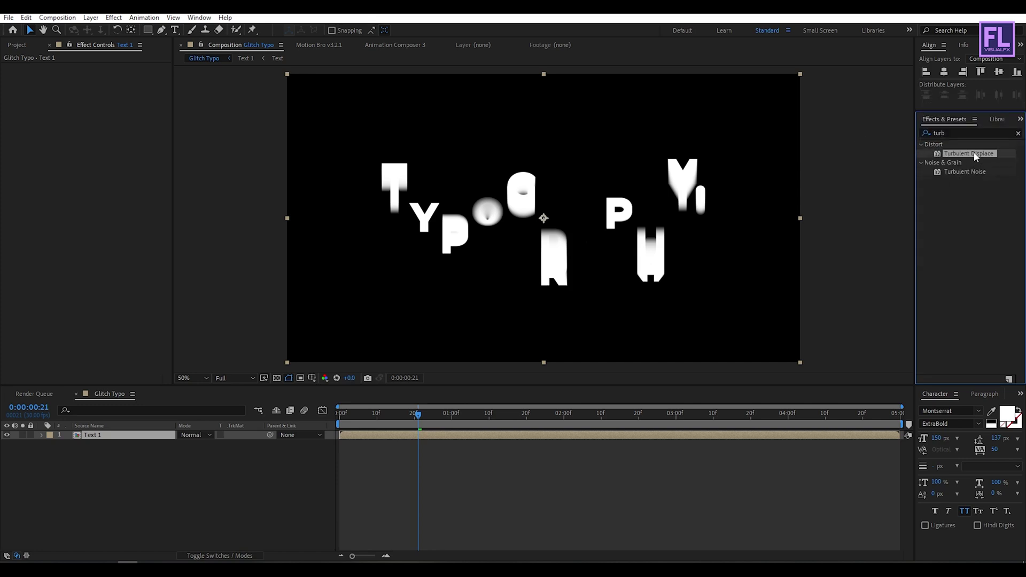
left_click_drag(976, 155, 137, 436)
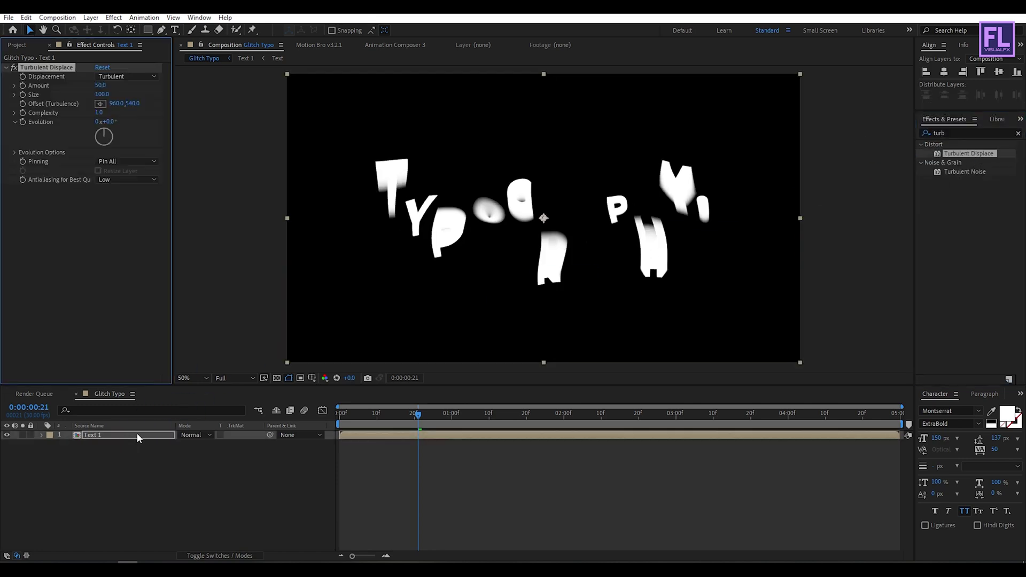
- Set a starting keyframe of 85 for Turbulent Displace's Amount at 0:00:00:00 and set its Size to 20
left_click_drag(394, 416, 340, 412)
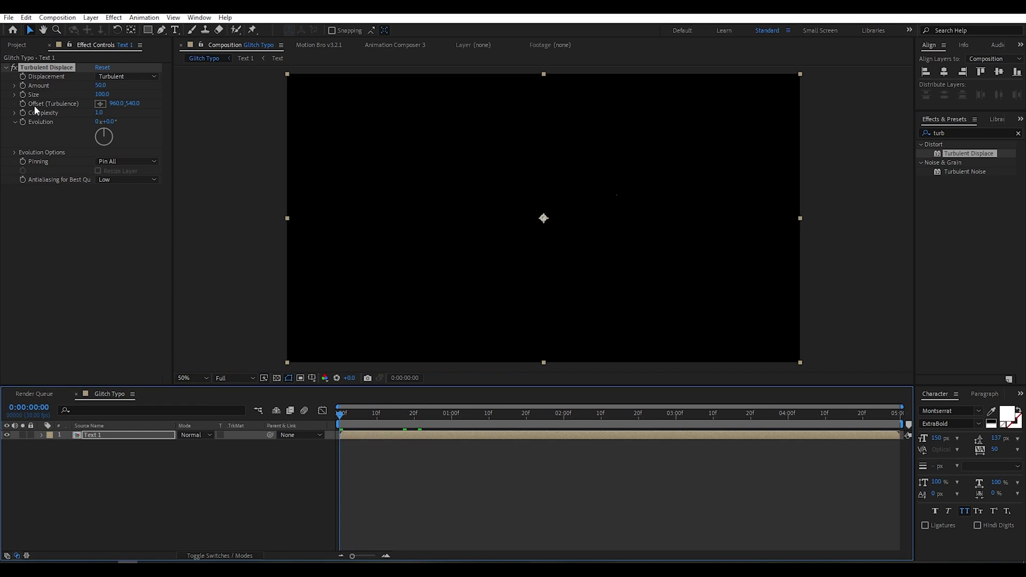
left_click(23, 85)
left_click(100, 86)
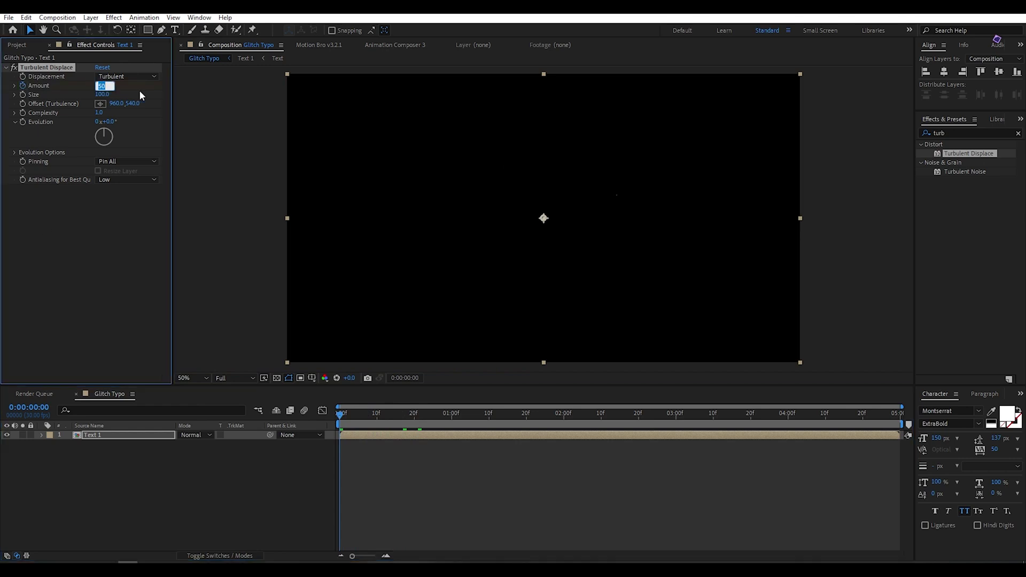
type("85")
key("Return")
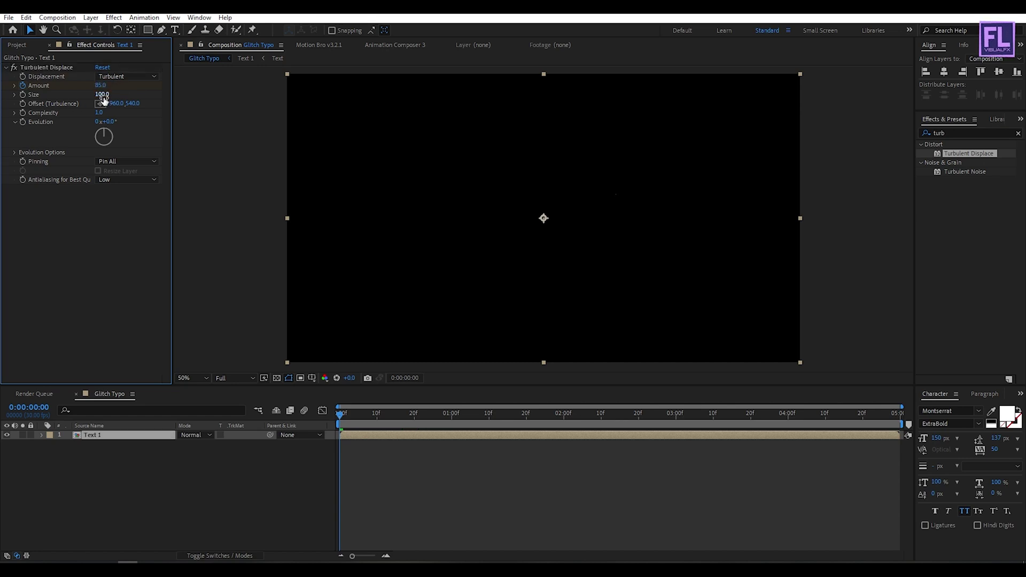
left_click(102, 95)
type("2")
- Set Turbulent Displace's Amount to 0 at 0:00:01:17
left_click_drag(342, 416, 518, 410)
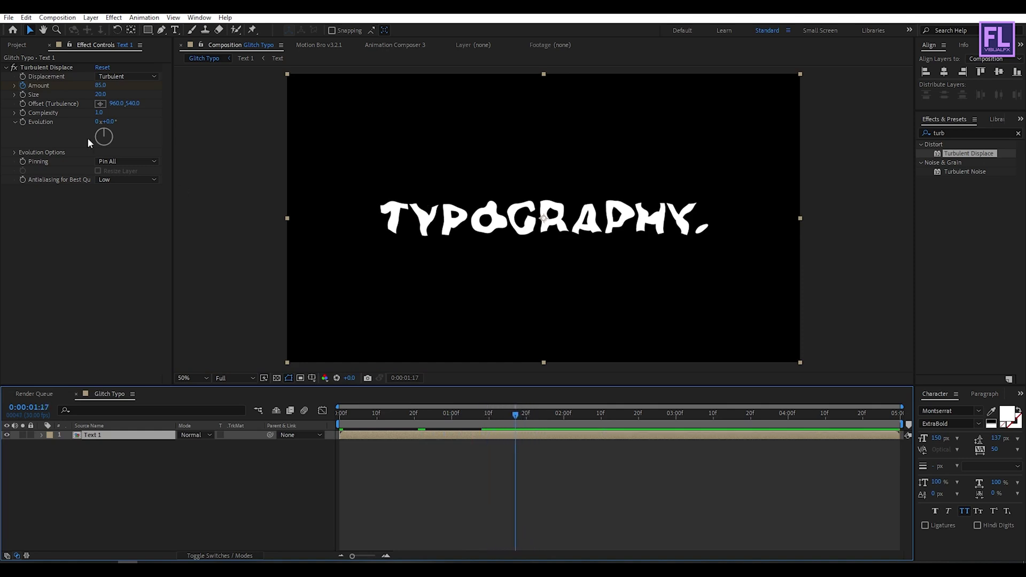
left_click(100, 85)
type("0")
key("Return")
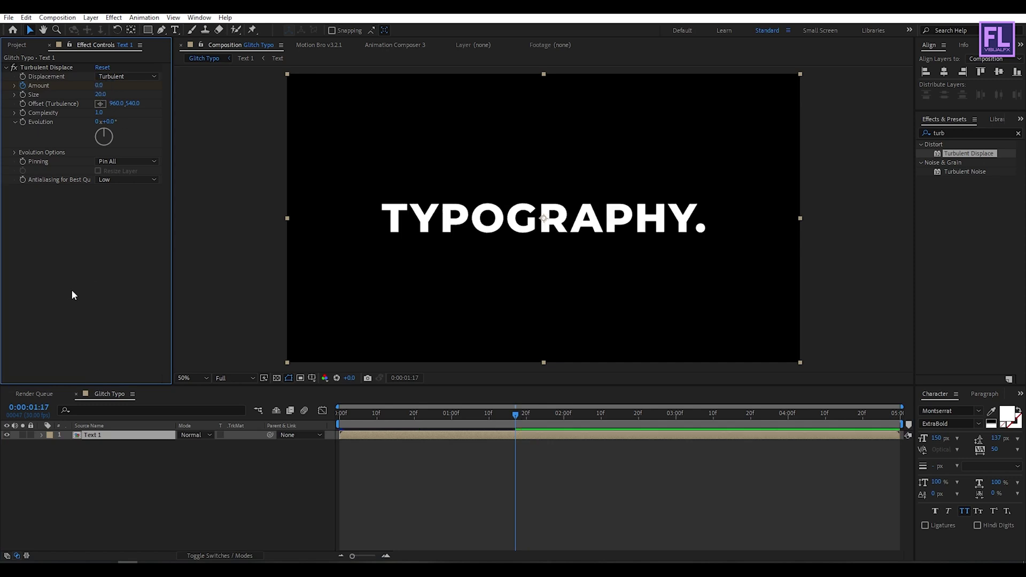
- Find the Noise effect and apply it to the Text 1 layer
left_click(961, 133)
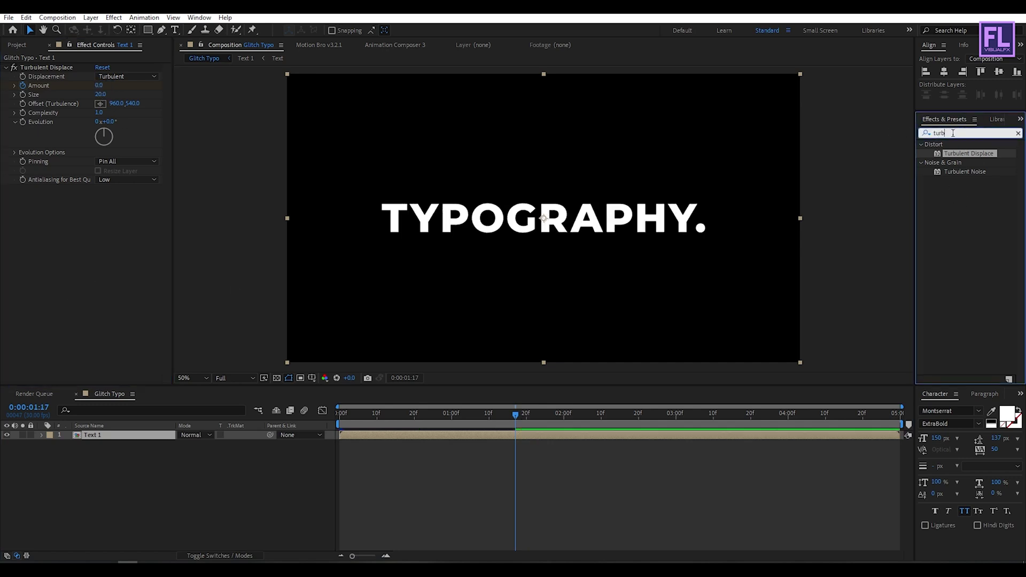
type("nois")
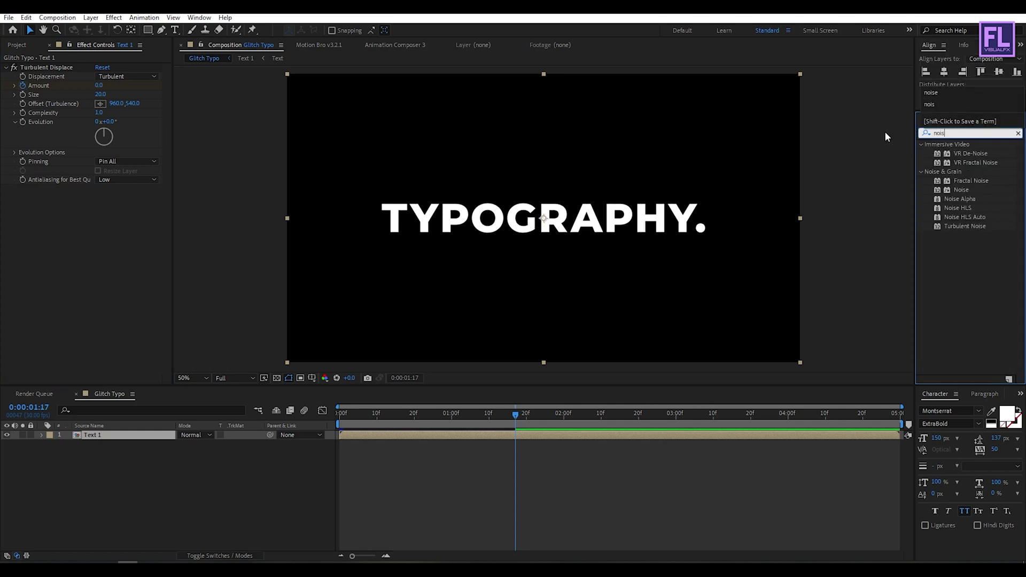
left_click(957, 191)
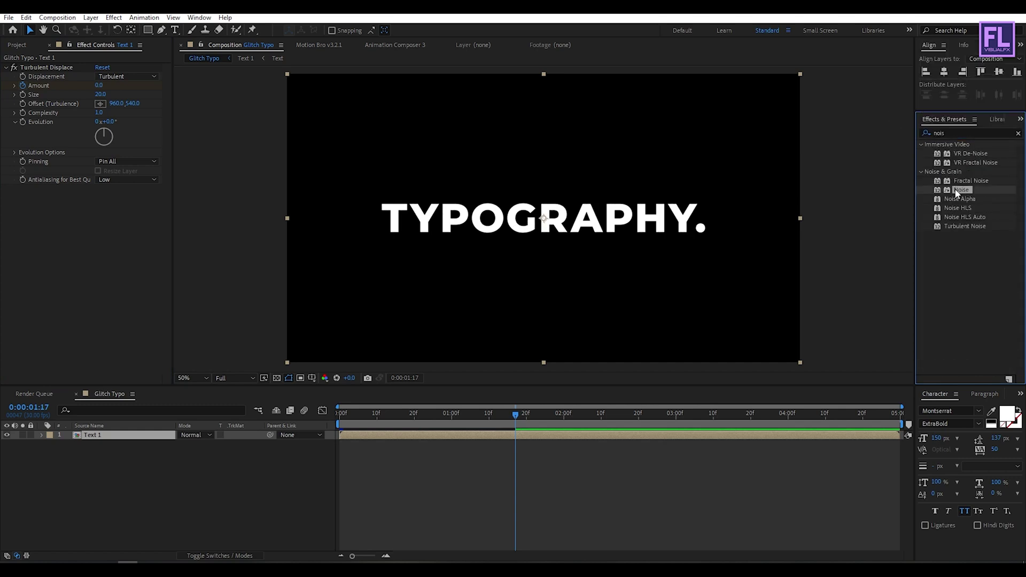
left_click_drag(959, 193, 122, 435)
- Keyframe Noise's Amount of Noise from 50% at 0:00:00:00 to 0% at 0:00:01:17
left_click_drag(390, 415, 329, 423)
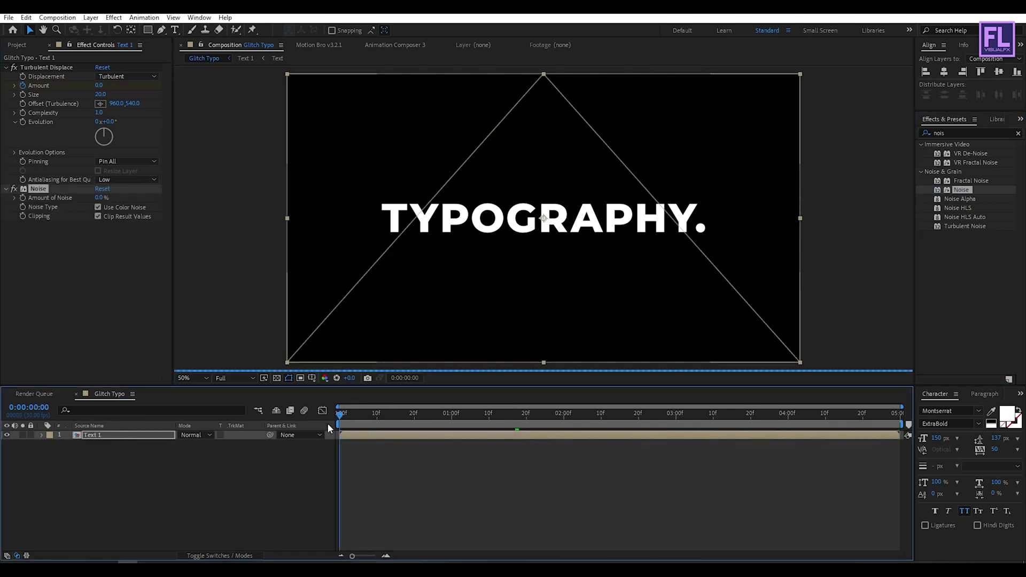
left_click(23, 198)
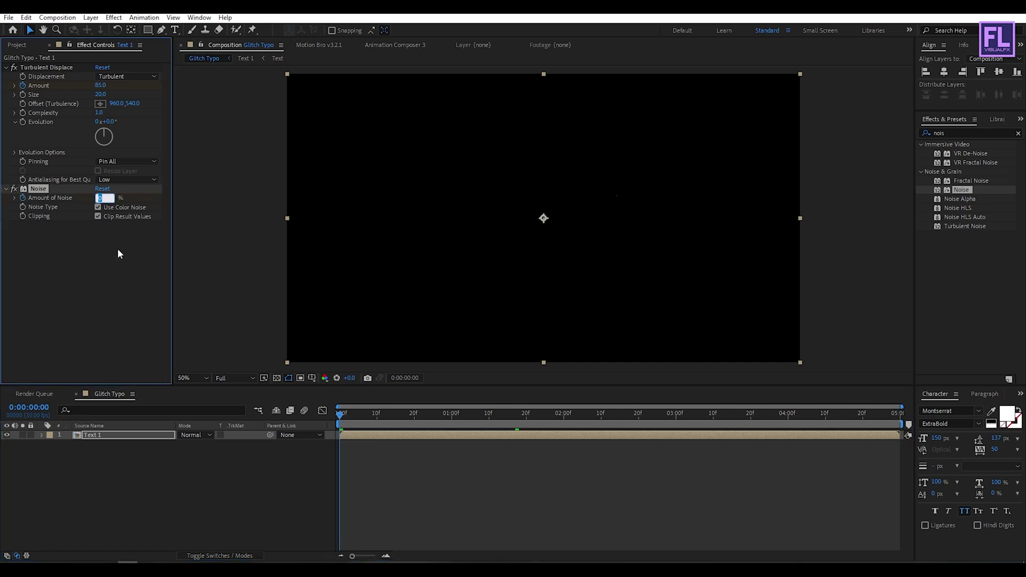
type("50")
key("Return")
left_click_drag(457, 415, 516, 422)
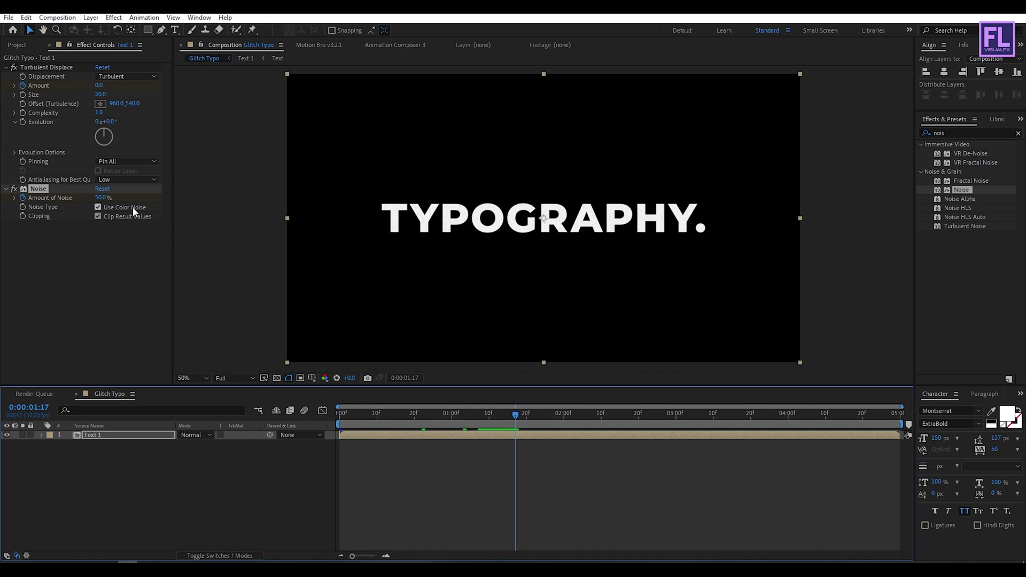
left_click_drag(103, 198, 81, 200)
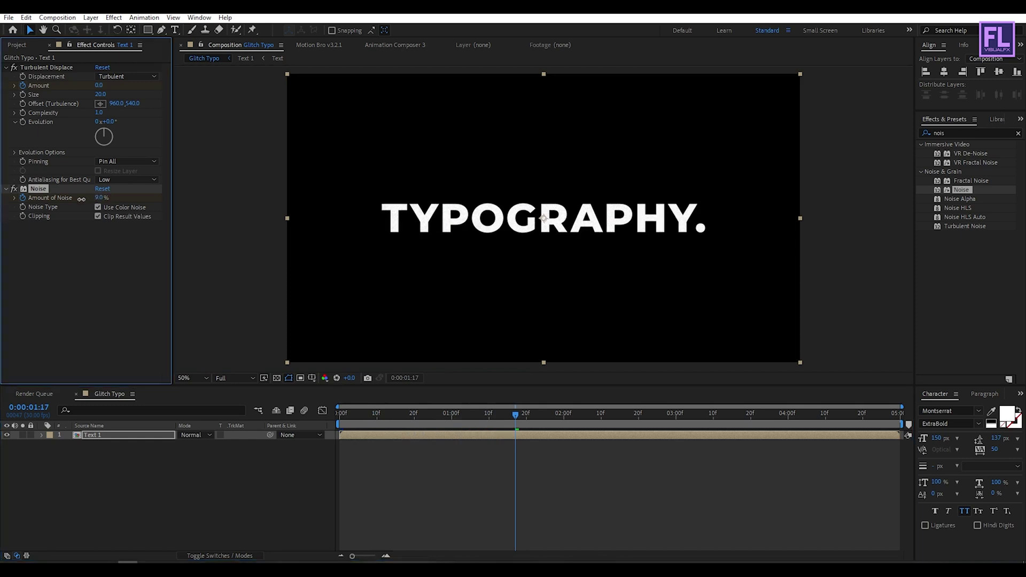
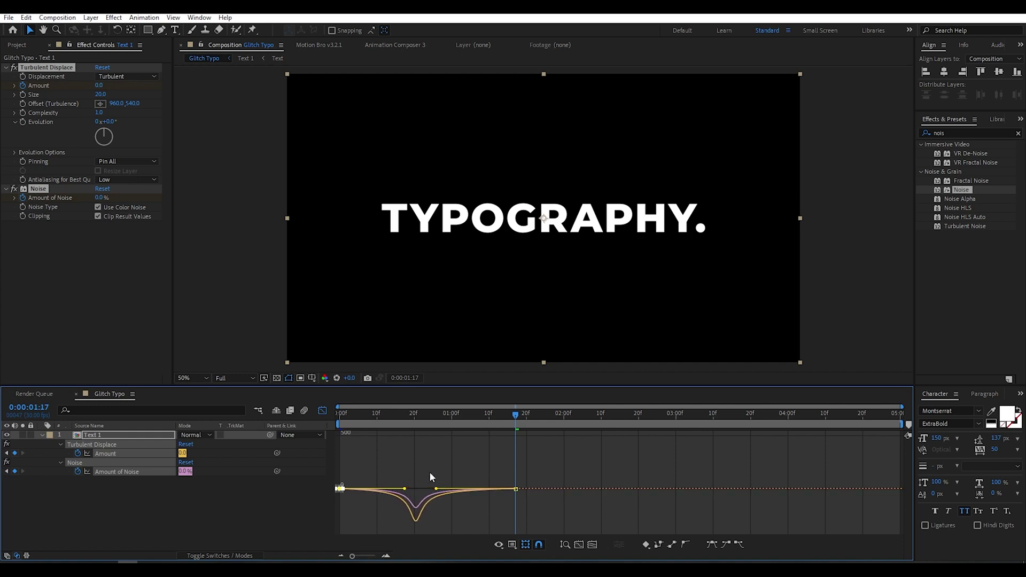
- Close the graph editor and examine the displaced, noisy letters across the first second of the animation
left_click(323, 412)
left_click(351, 414)
left_click(367, 414)
left_click_drag(384, 417, 411, 416)
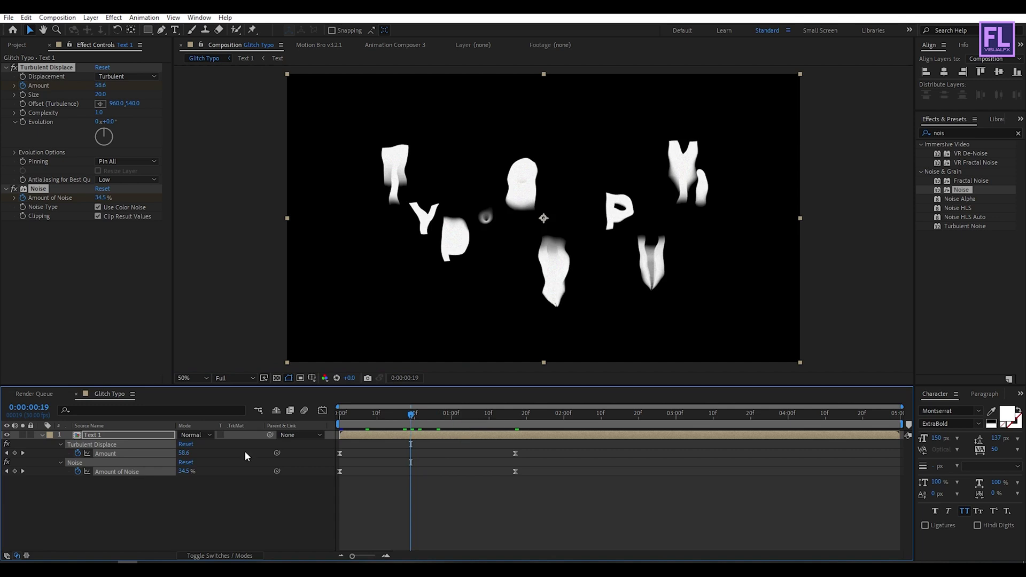
left_click(89, 461)
left_click(105, 434)
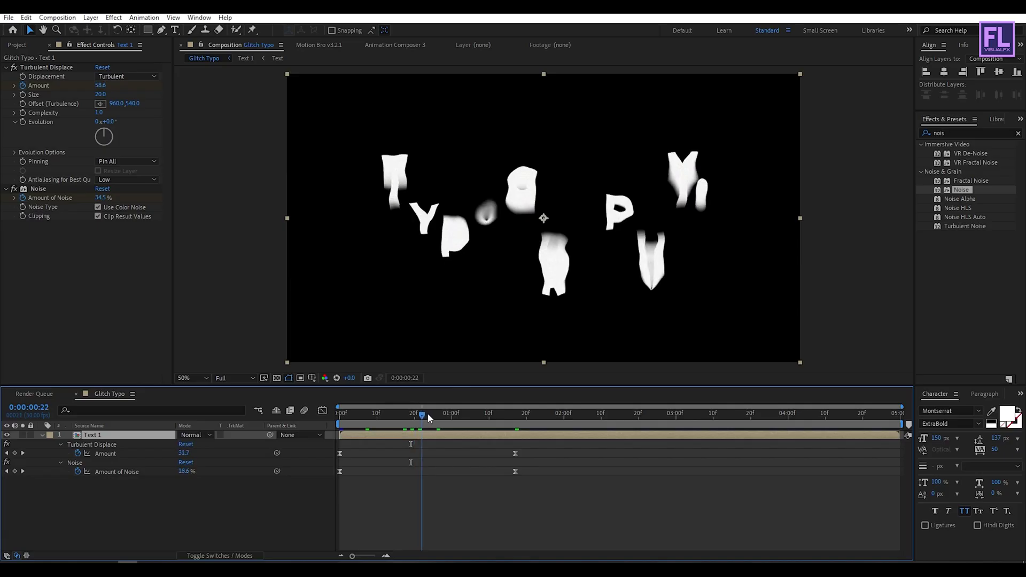
mouse_move(428, 414)
left_mouse_down()
mouse_move(392, 417)
mouse_move(442, 414)
mouse_move(412, 414)
left_mouse_up()
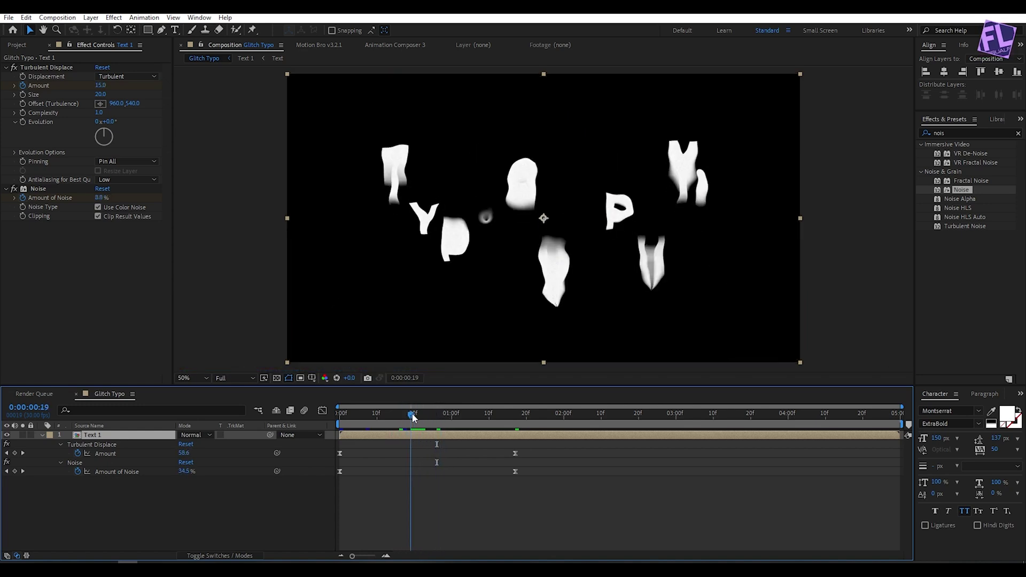
- Collapse the Text 1 layer's properties and pre-compose it as "Text 2", moving its effects into the new composition
left_click(81, 514)
left_click(43, 435)
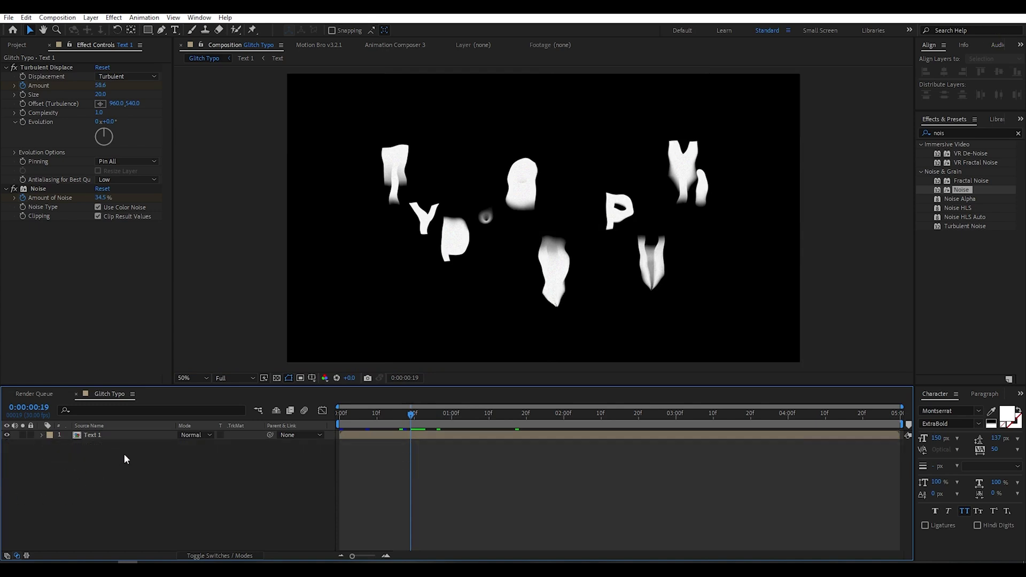
left_click(77, 436)
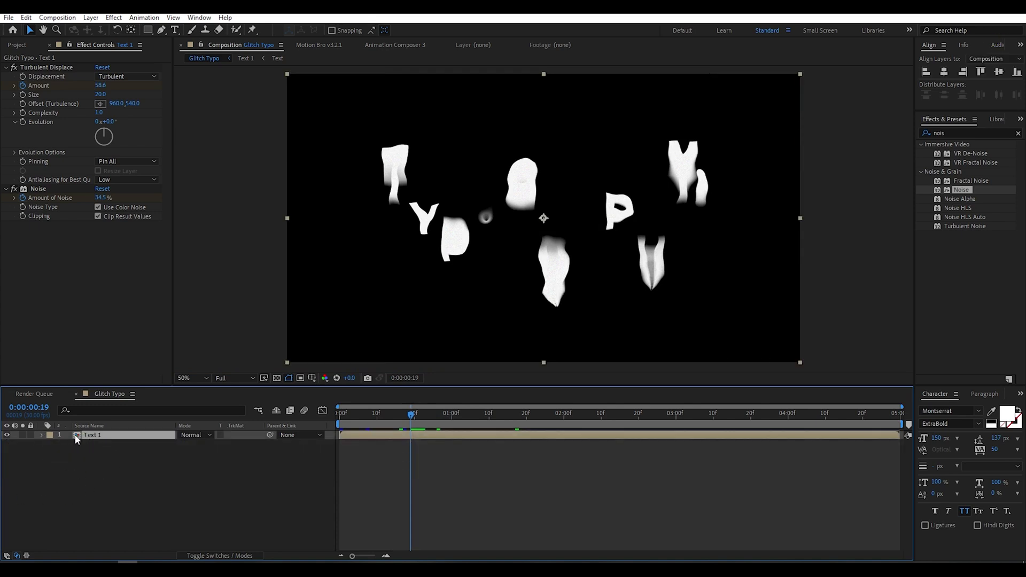
right_click(102, 437)
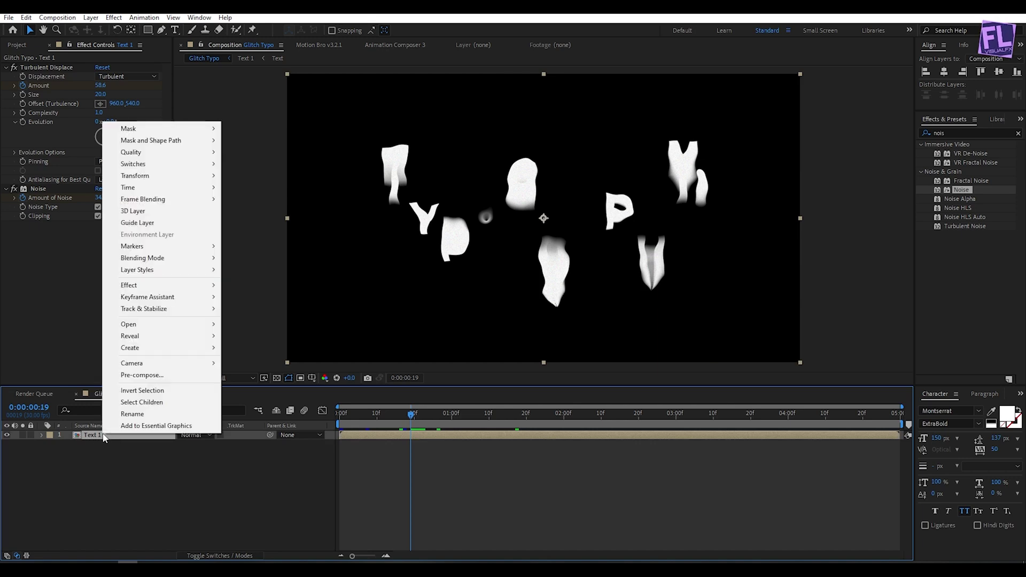
left_click(156, 375)
left_click_drag(488, 199, 459, 198)
type("2")
left_click(509, 335)
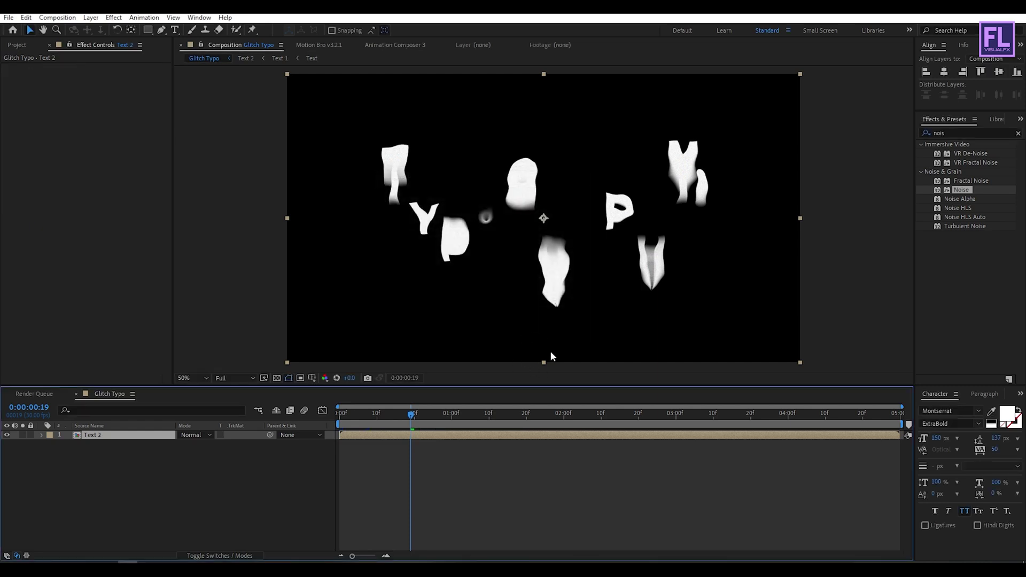
- Find the Shift Channels effect and apply it to the Text 2 layer
left_click(415, 414)
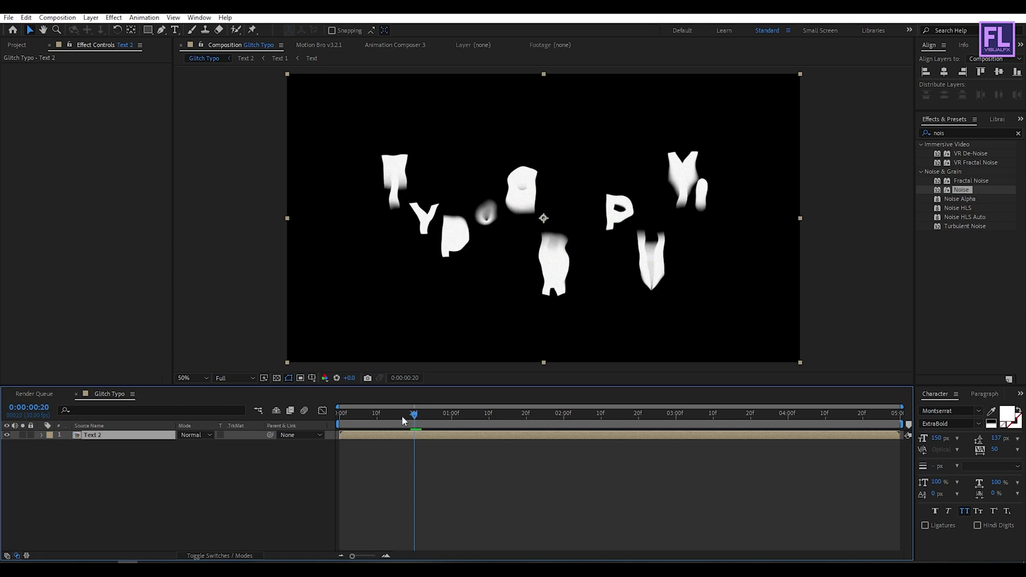
left_click(99, 437)
left_click(973, 136)
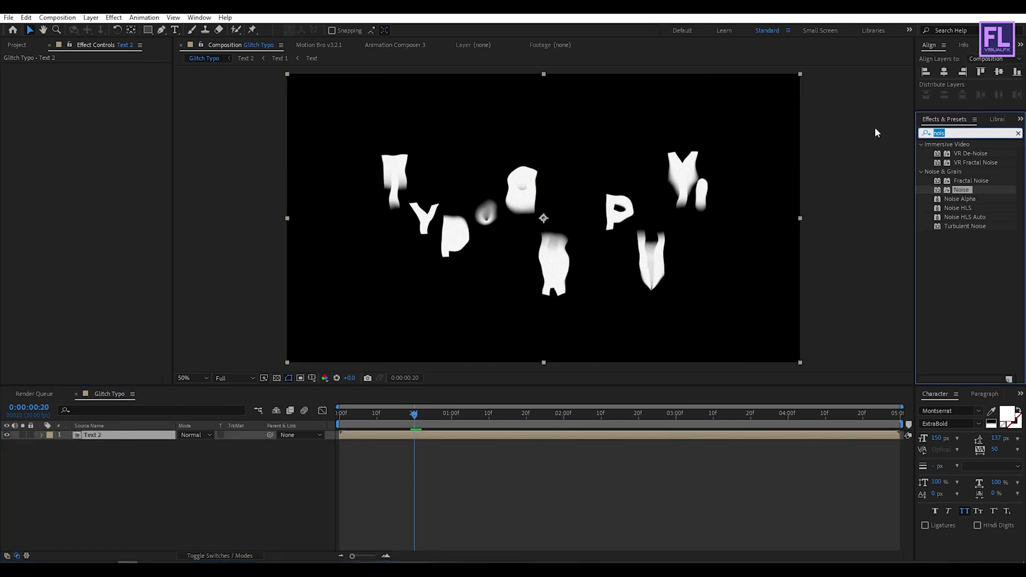
type("sh")
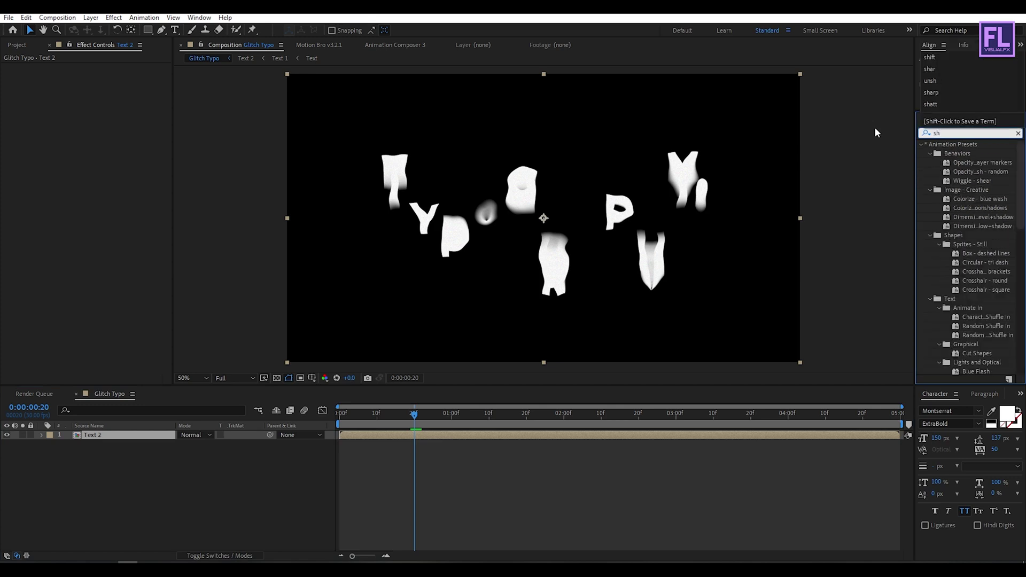
type("ifty")
key("BackSpace")
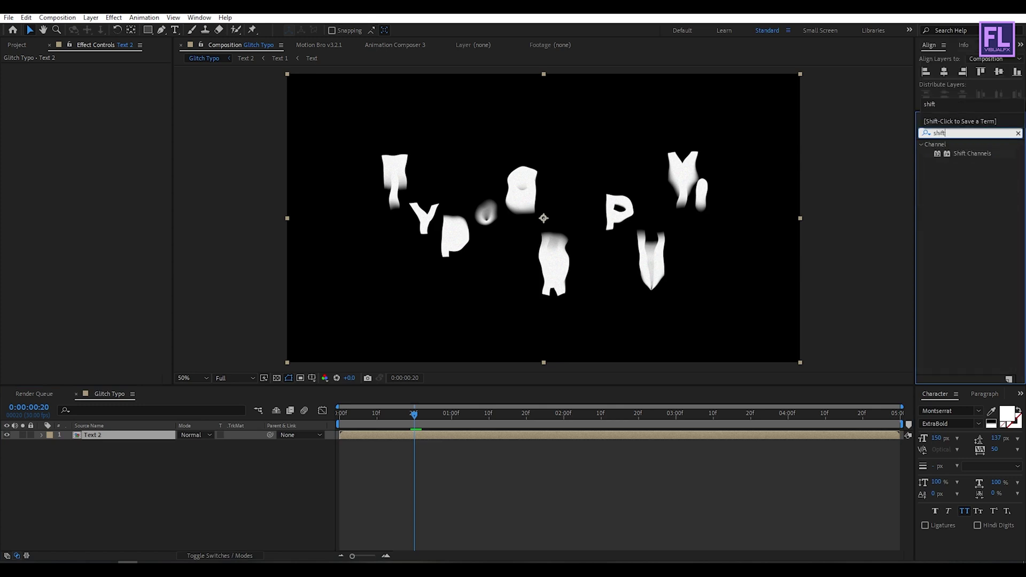
left_click(987, 154)
left_click_drag(973, 155, 122, 446)
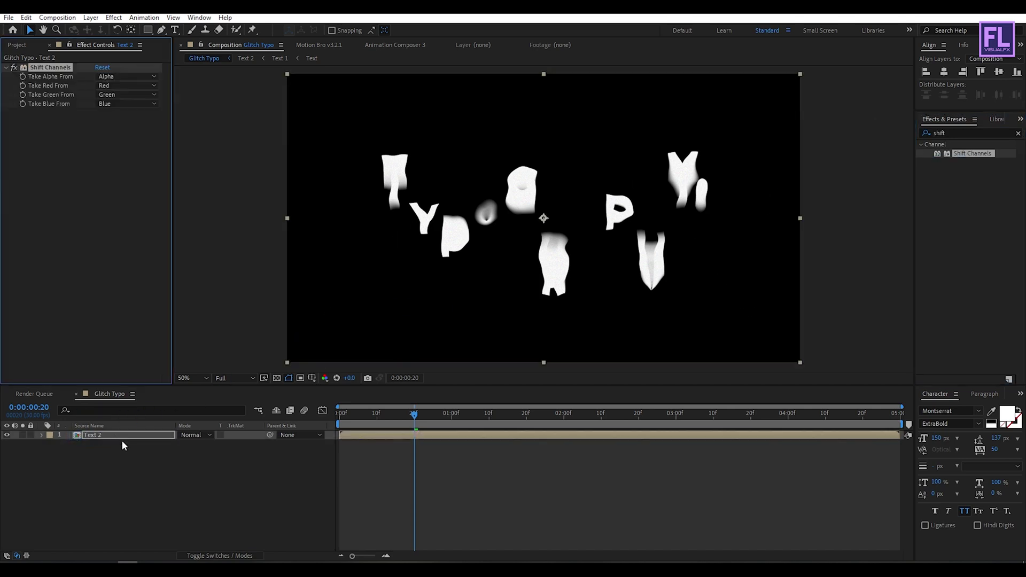
- Set Shift Channels' Take Red From and Take Green From to Full Off, keeping Take Blue From on Blue
left_click(110, 85)
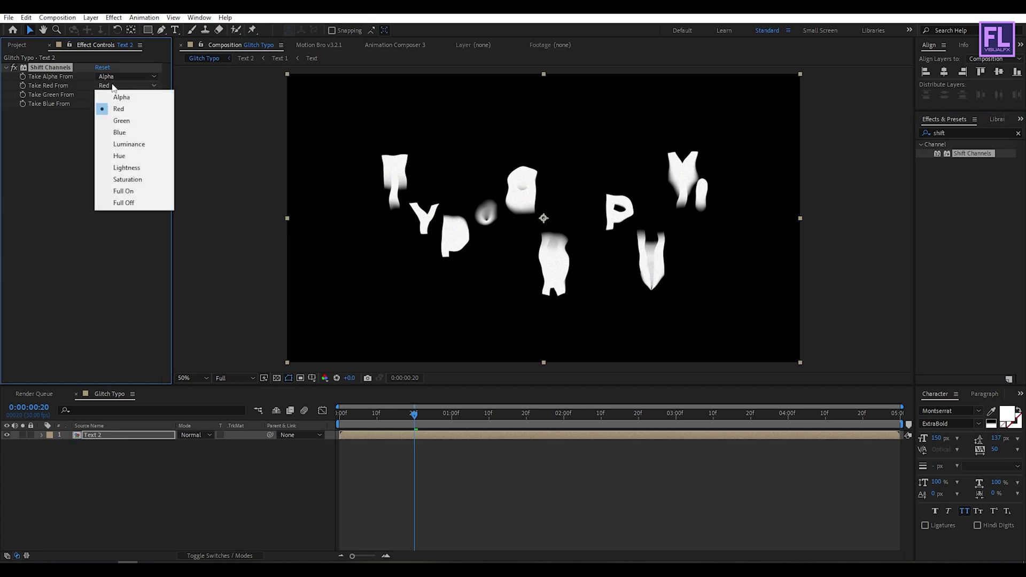
left_click(127, 202)
left_click(109, 95)
left_click(126, 212)
left_click(110, 104)
left_click(126, 149)
- Duplicate the Text 2 layer and offset the upper copy one frame later in the timeline
left_click(102, 456)
left_click(92, 436)
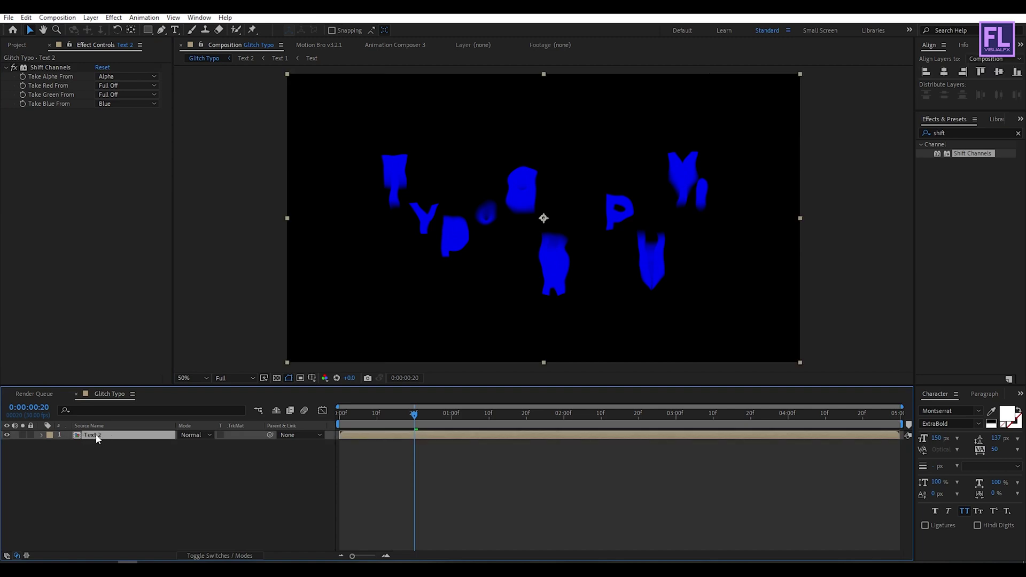
key("ctrl+d")
left_click_drag(353, 557, 363, 556)
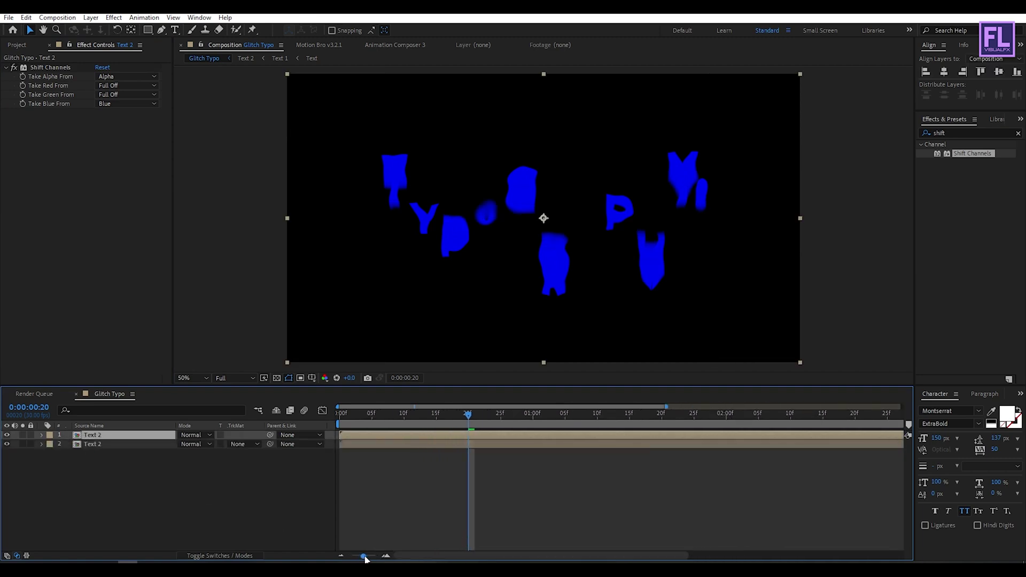
left_click_drag(352, 434, 356, 433)
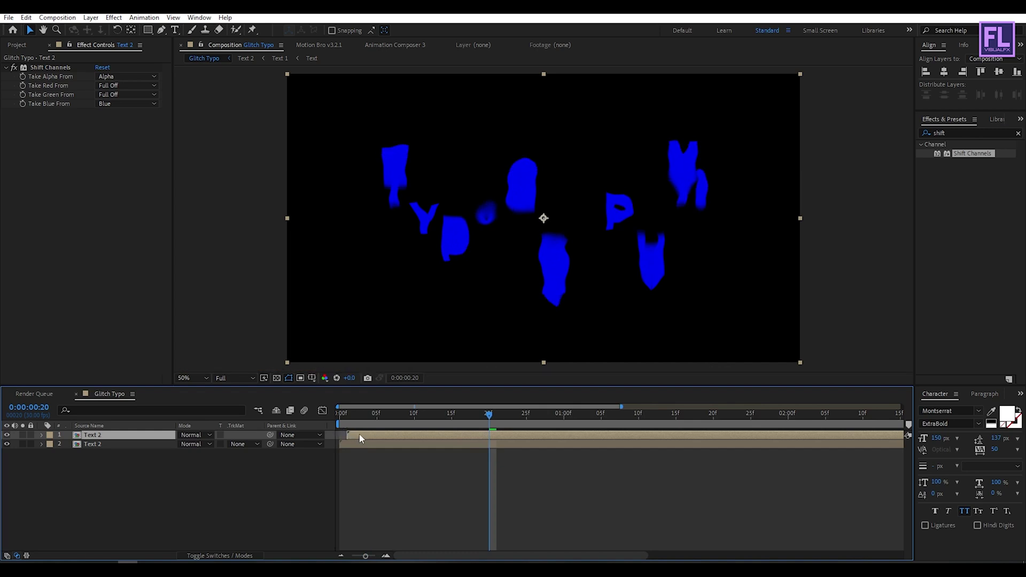
- On the upper Text 2 copy, set Shift Channels' Take Blue From to Full Off and Take Green From to Green
left_click(113, 103)
left_click(129, 220)
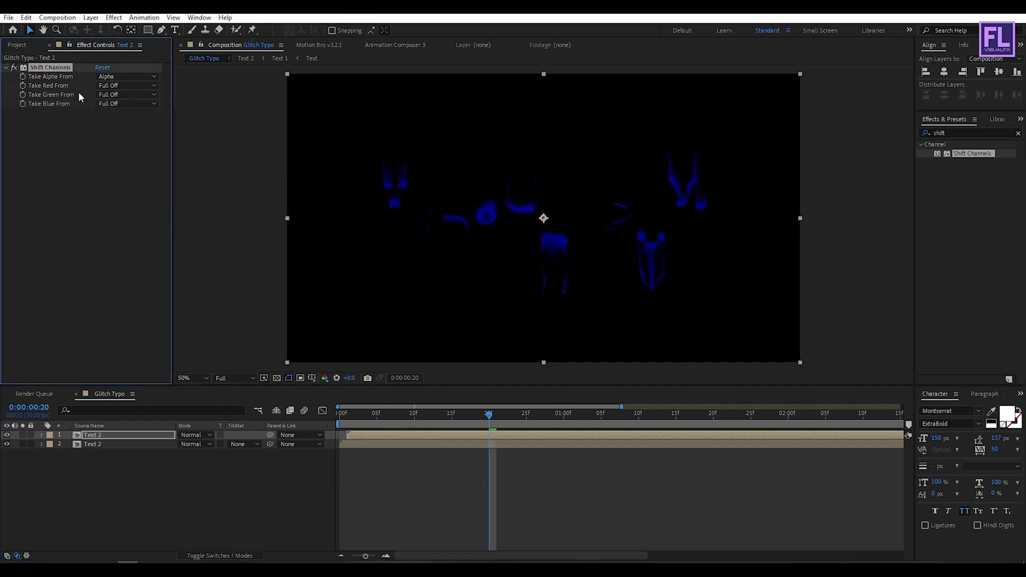
left_click(128, 100)
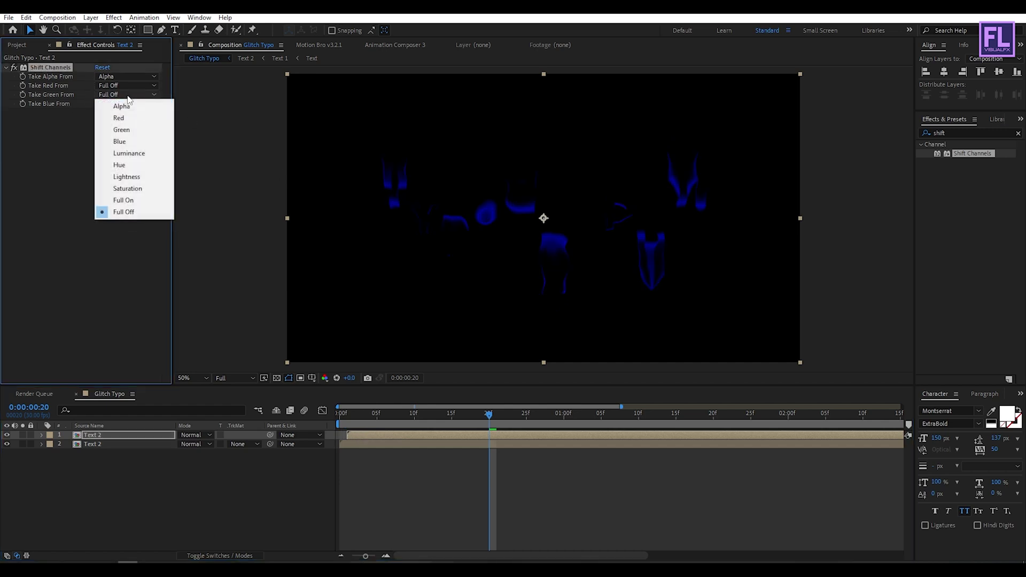
left_click(128, 134)
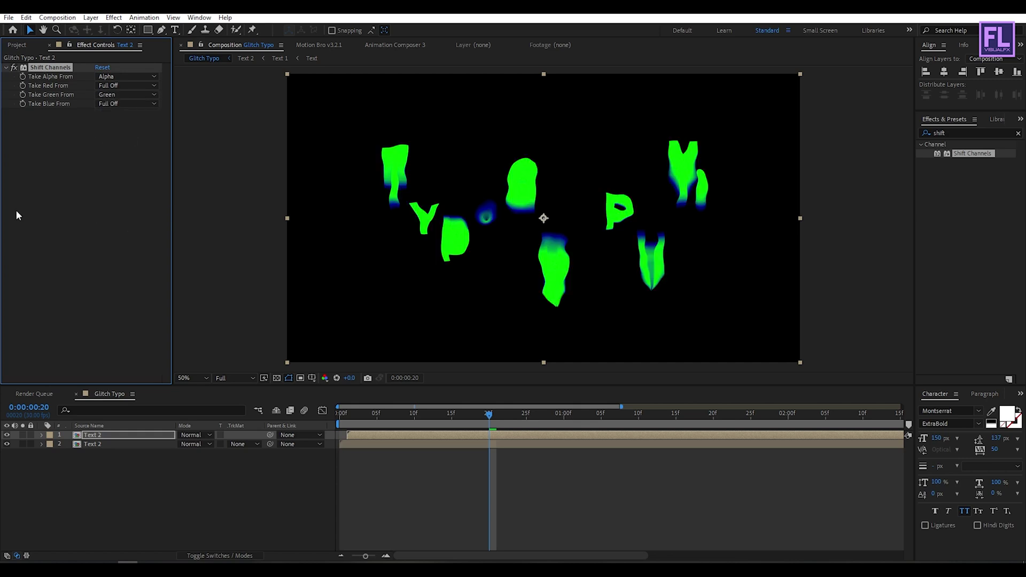
- Duplicate the green Text 2 layer and offset the new top copy one more frame later
left_click(108, 437)
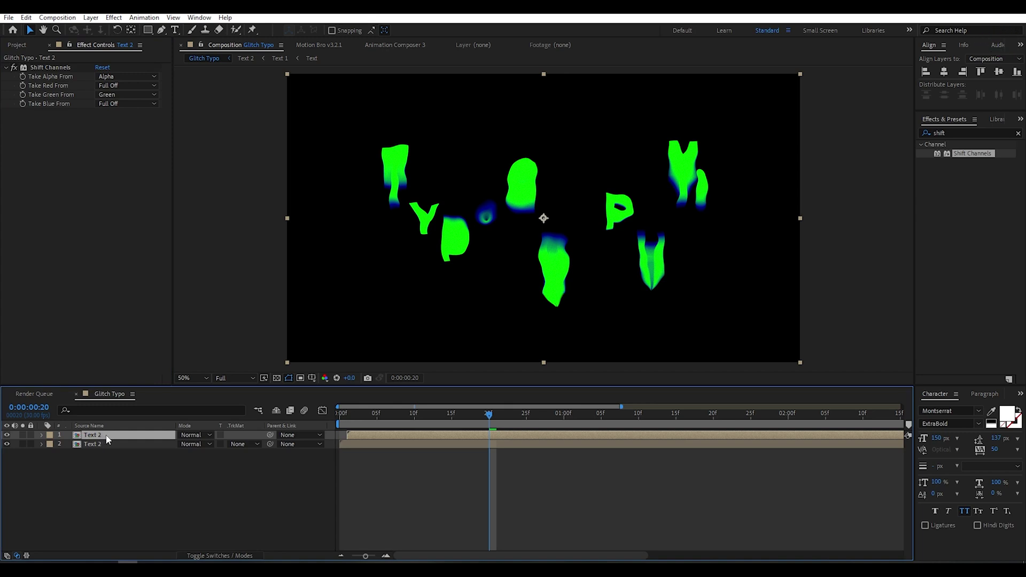
key("ctrl+d")
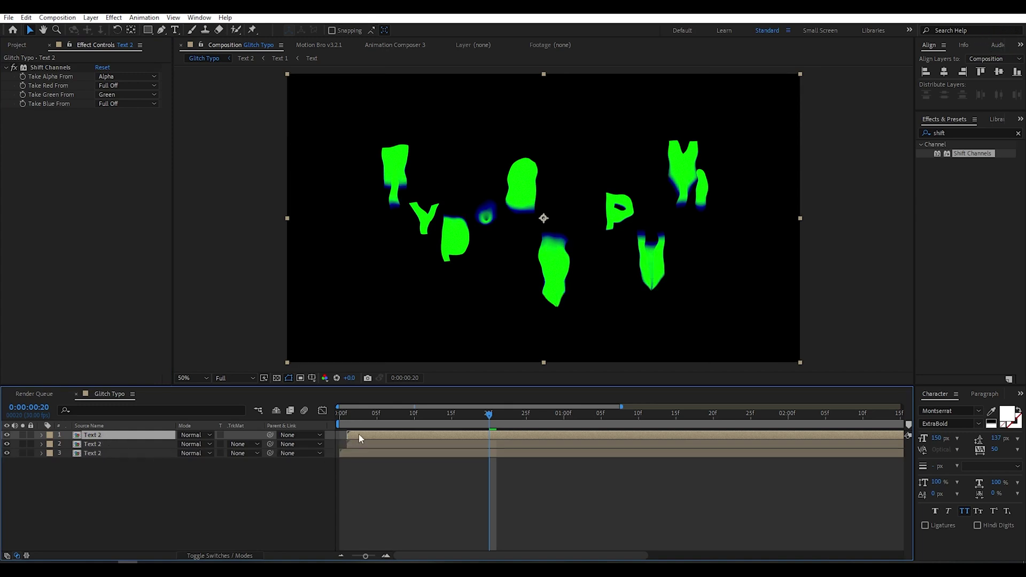
left_click_drag(361, 434, 364, 434)
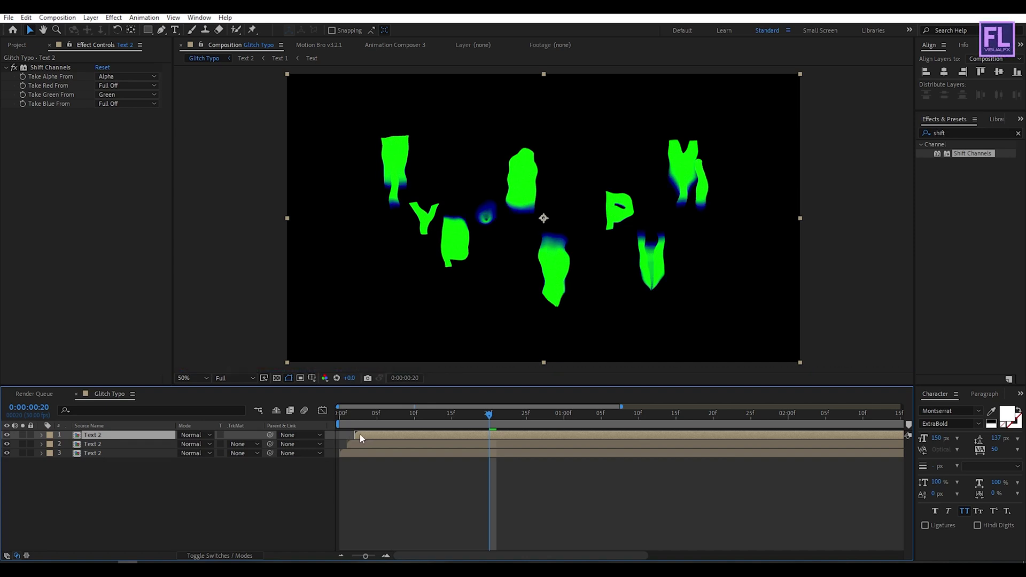
- On the top Text 2 copy, set Take Green From to Full Off and Take Red From to Red
left_click(117, 93)
left_click(132, 208)
left_click(127, 86)
left_click(130, 107)
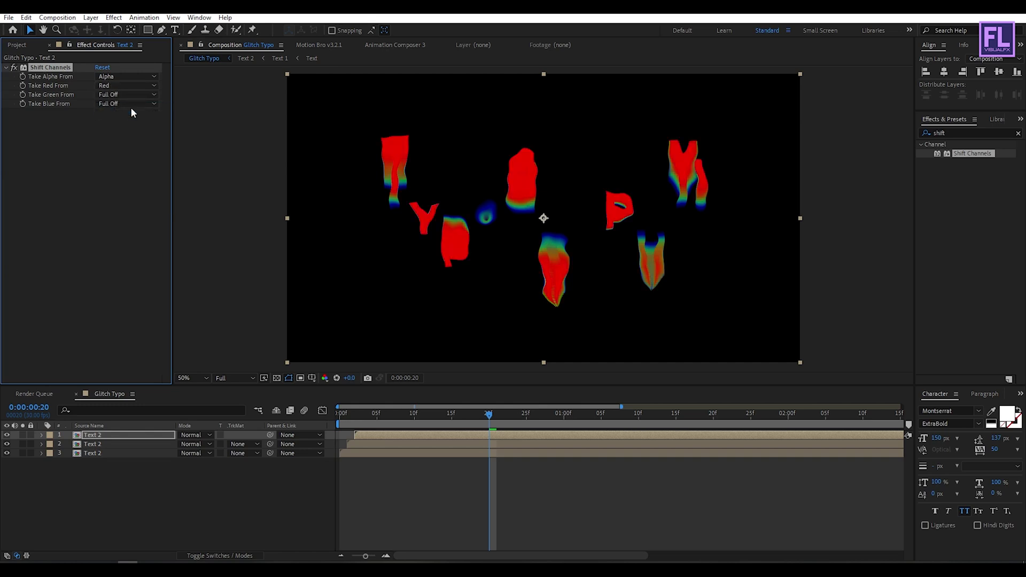
- Set the blending mode of the upper two Text 2 layers to Add
left_click(105, 444)
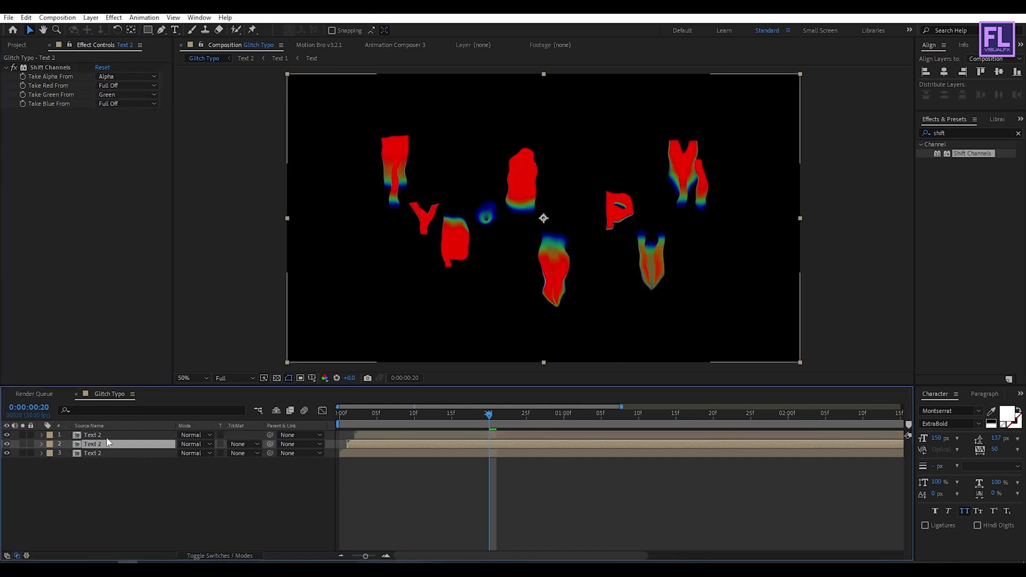
left_click(107, 438, "ctrl")
left_click(191, 437)
left_click(265, 205)
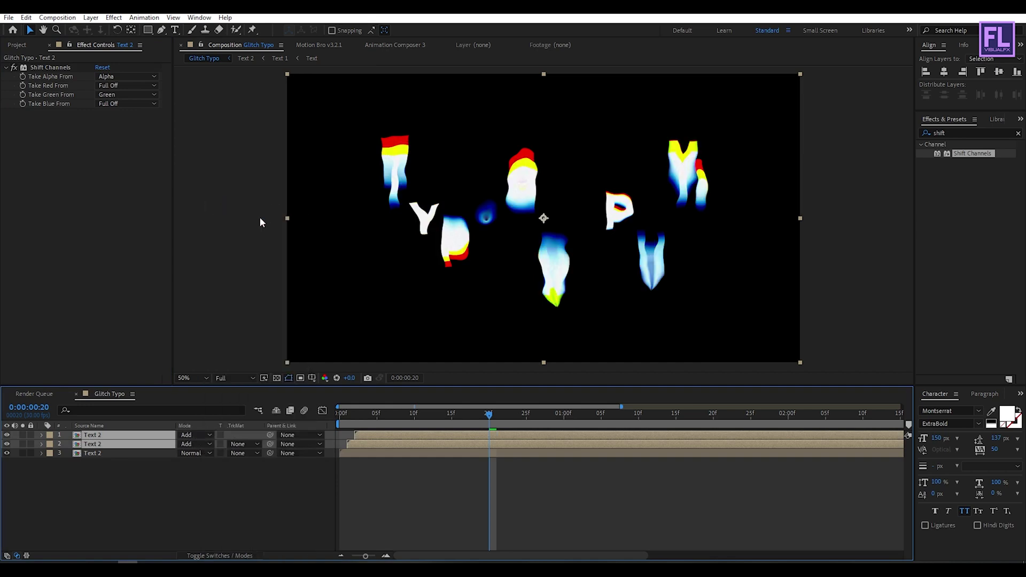
left_click(155, 482)
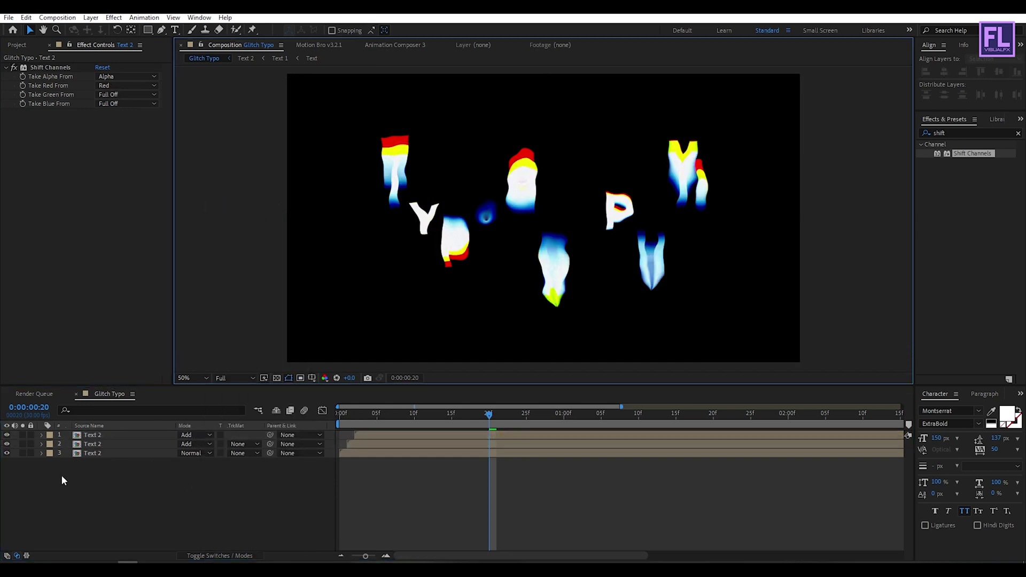
- Pre-compose all three Text 2 layers as "Main Text", moving all attributes into the new composition
left_click_drag(101, 474, 116, 434)
right_click(111, 438)
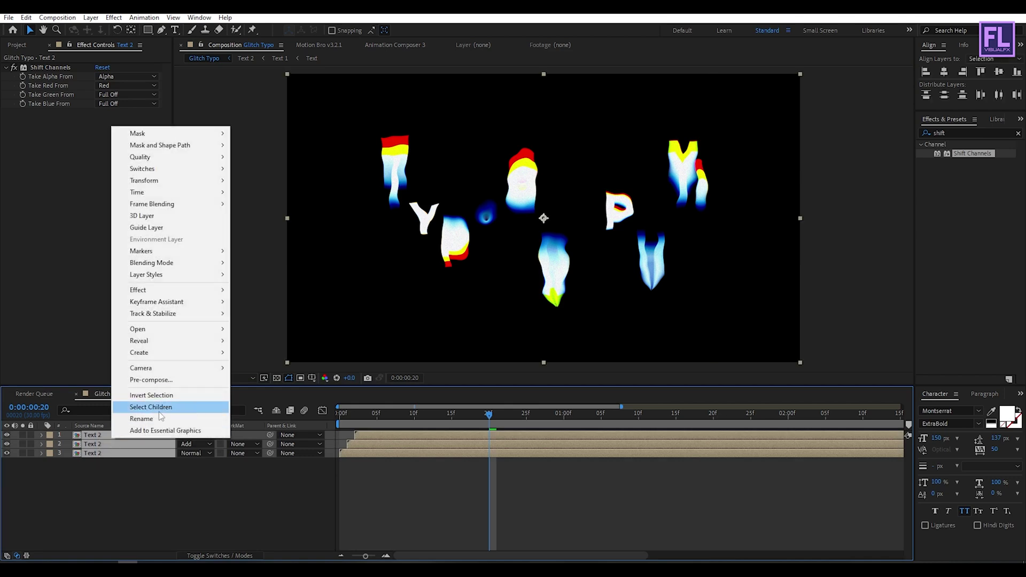
left_click(151, 380)
left_click(412, 269)
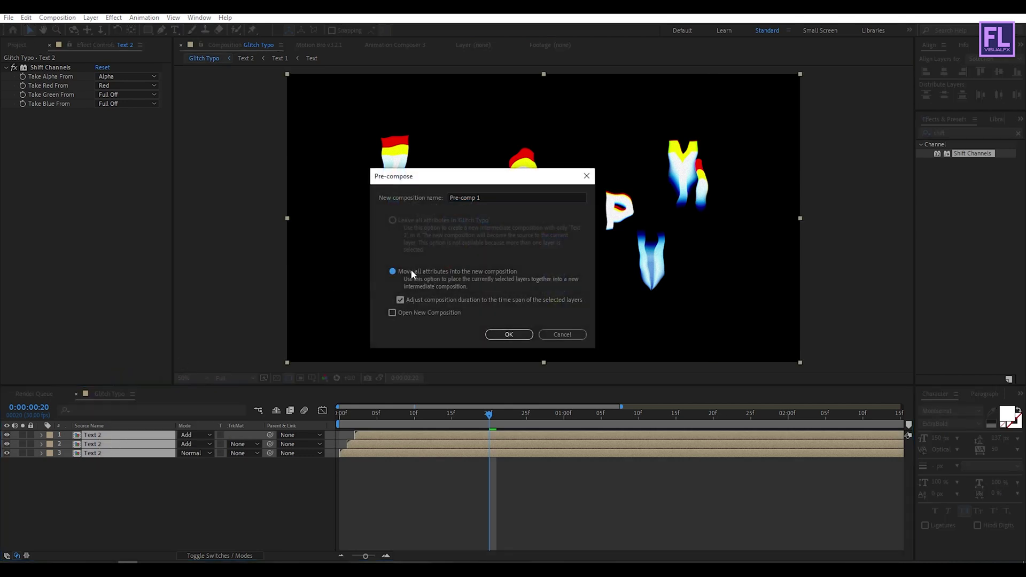
left_click_drag(481, 198, 386, 194)
type("Te")
key("BackSpace")
key("BackSpace")
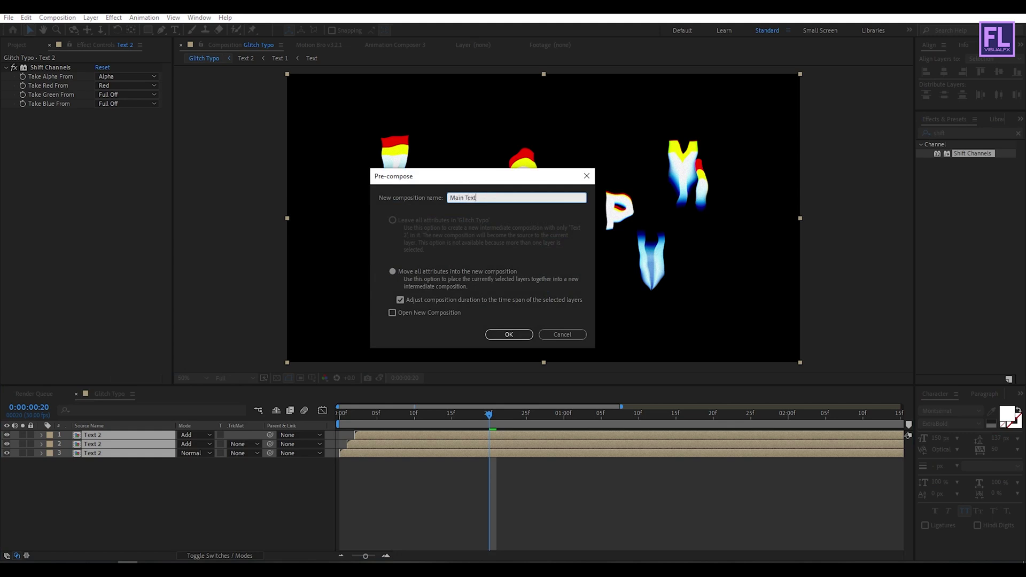
left_click(496, 335)
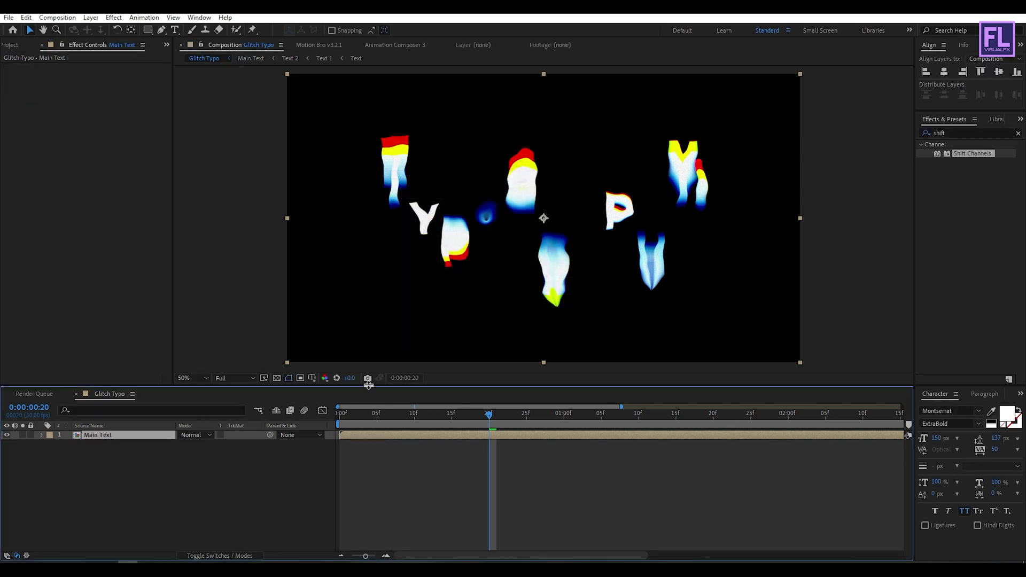
- Split the Main Text layer at 0:00:01:27, where the word is fully formed, and delete the second part
left_click(149, 461)
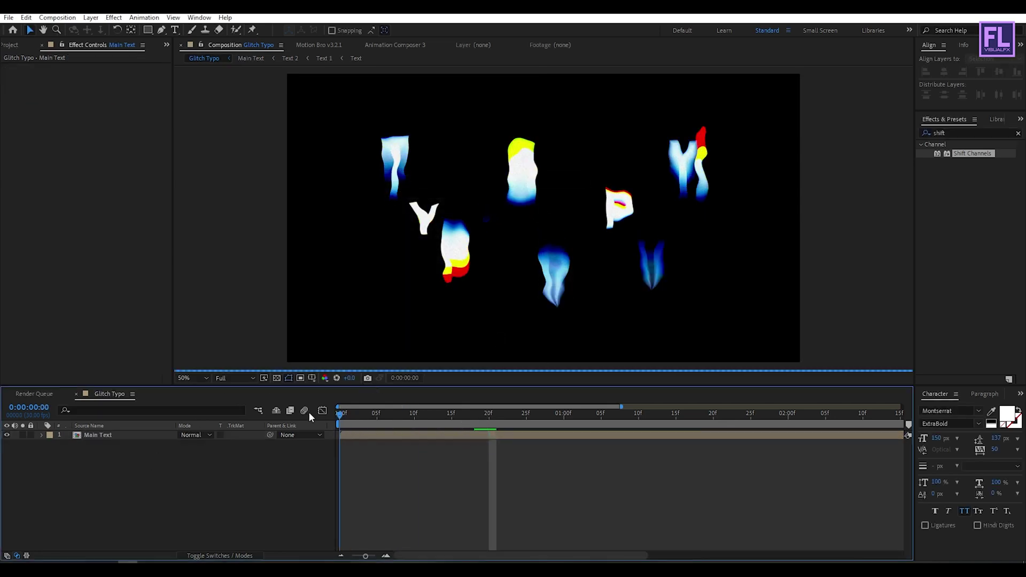
left_click_drag(493, 409, 765, 406)
left_click(340, 557)
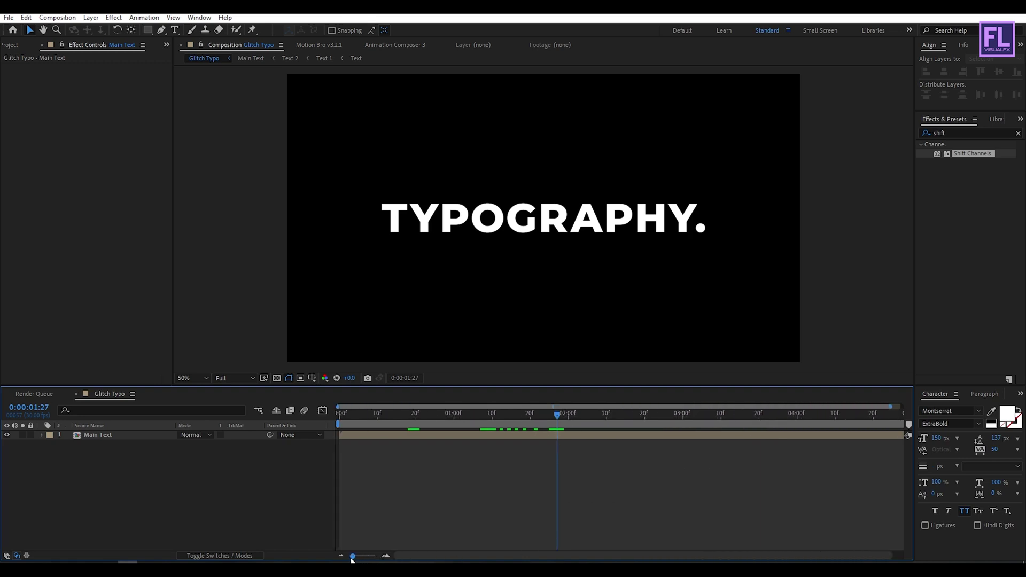
left_click(102, 437)
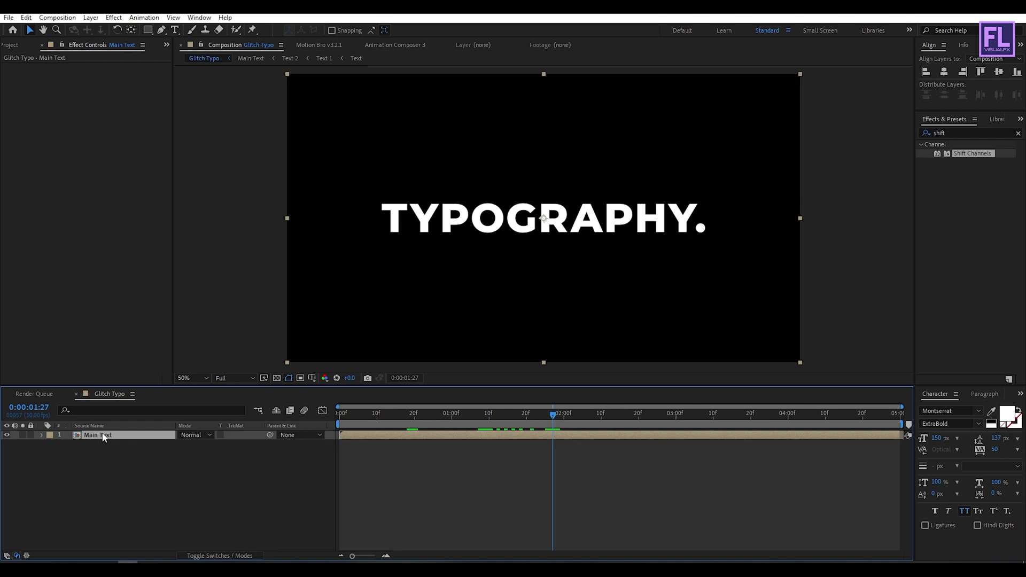
key("ctrl+d")
left_click(578, 457)
left_click(570, 436)
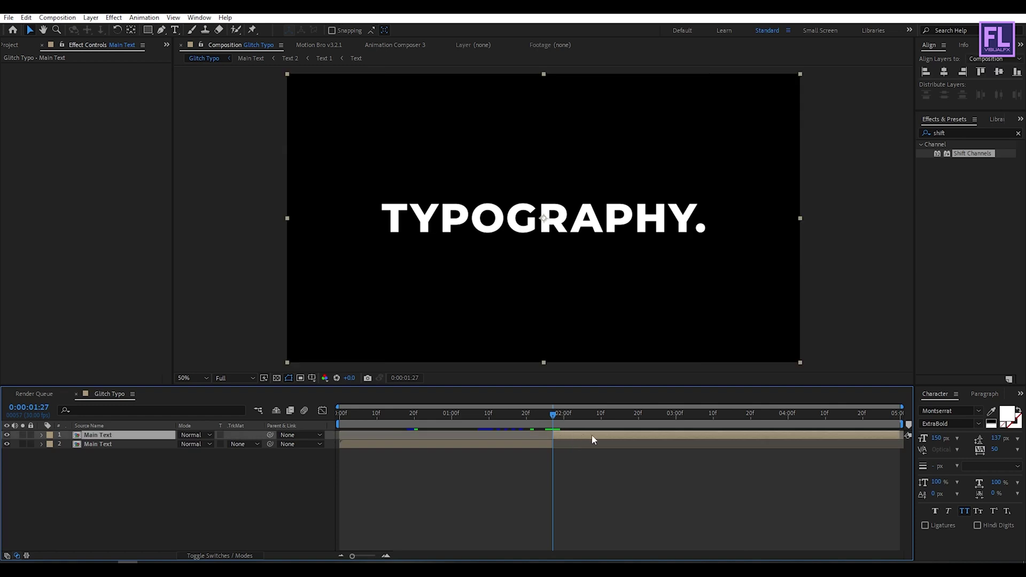
key("Delete")
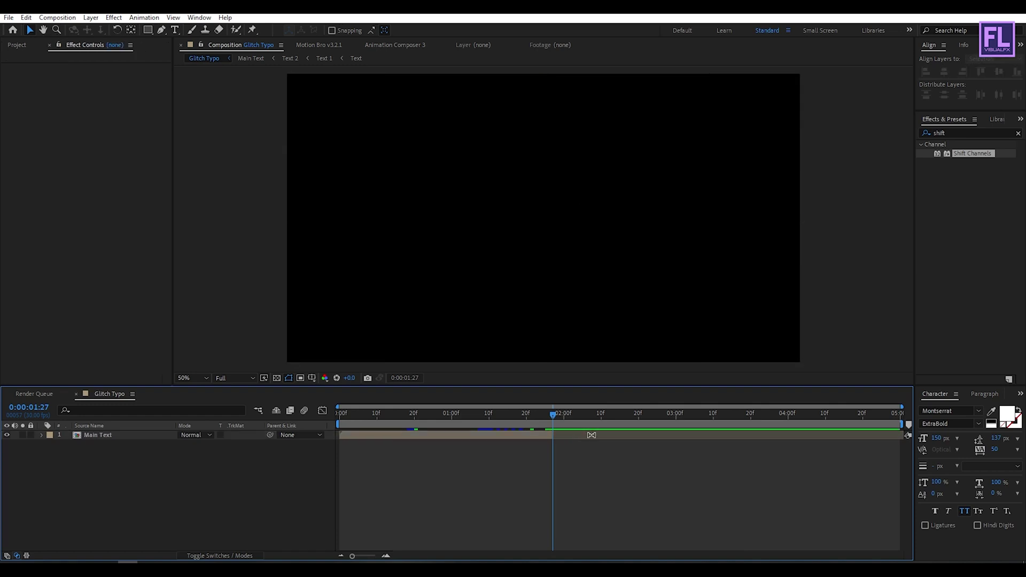
- Duplicate the trimmed Main Text layer and time-reverse the upper copy
left_click(508, 414)
left_click(79, 436)
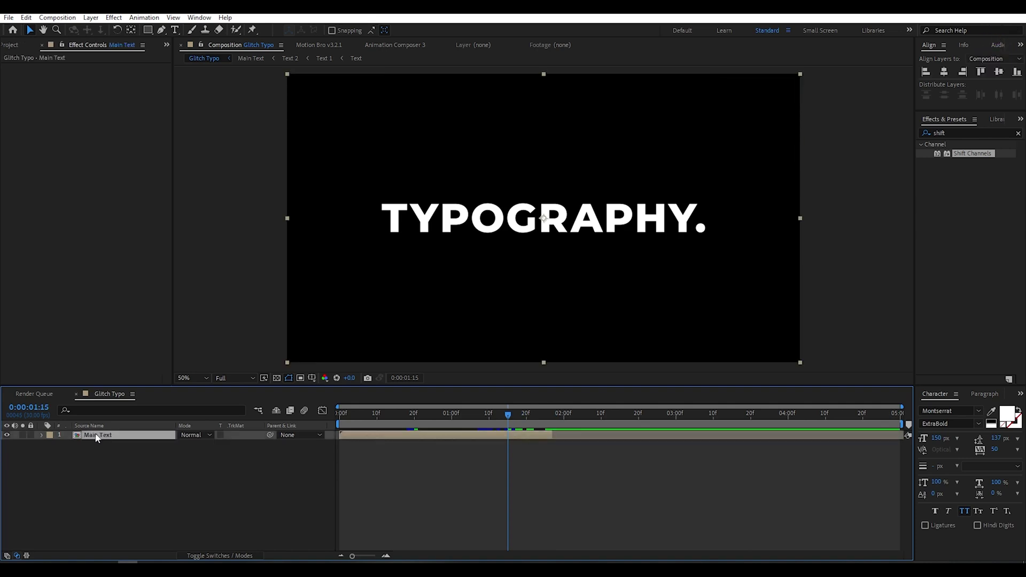
key("ctrl+d")
left_click(111, 463)
left_click(116, 436)
right_click(120, 439)
mouse_move(136, 196)
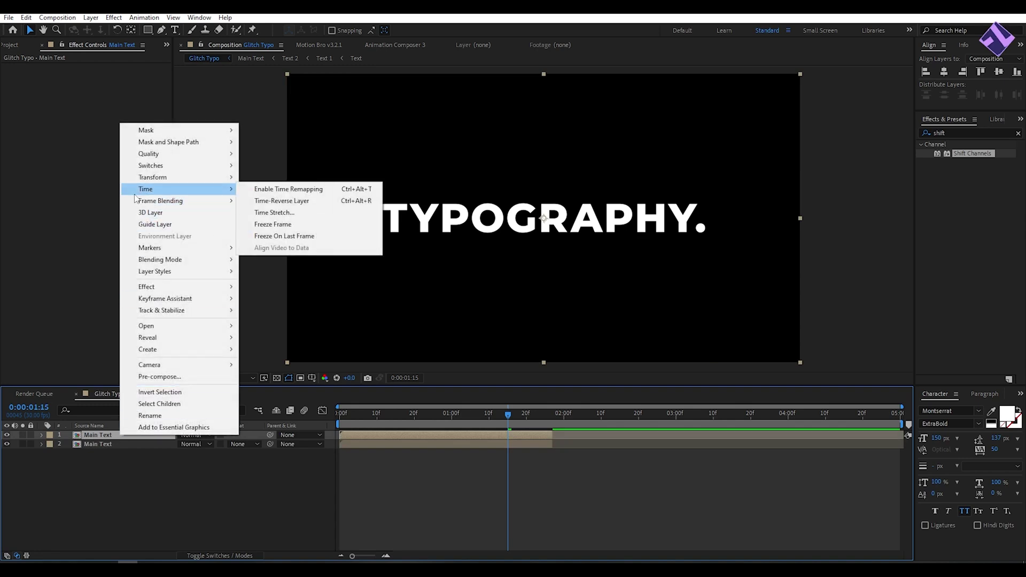
left_click(289, 201)
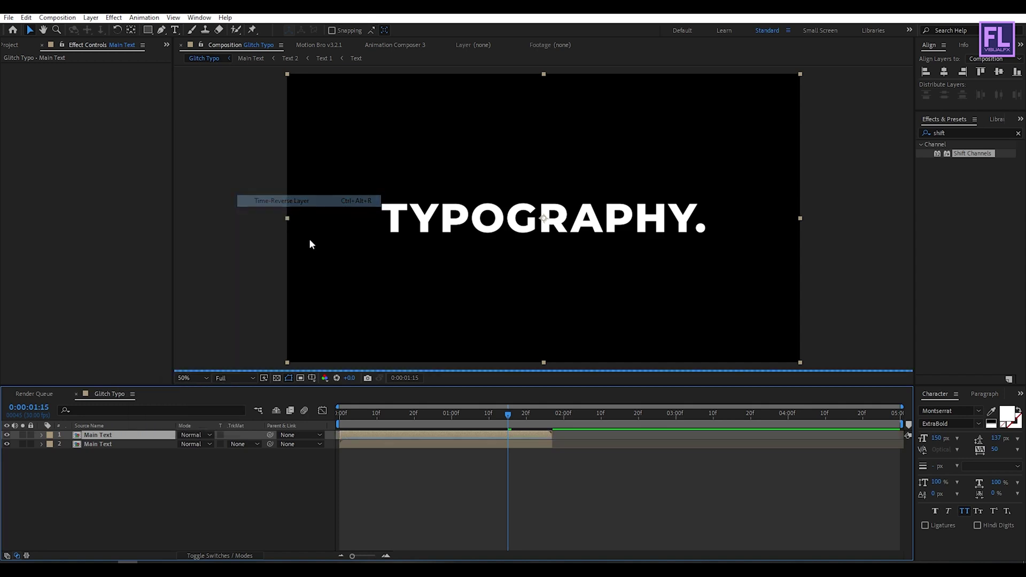
- Place the reversed copy directly after the first Main Text layer, end the work area where it ends, and preview the animation
left_click_drag(383, 435, 337, 414)
key("n")
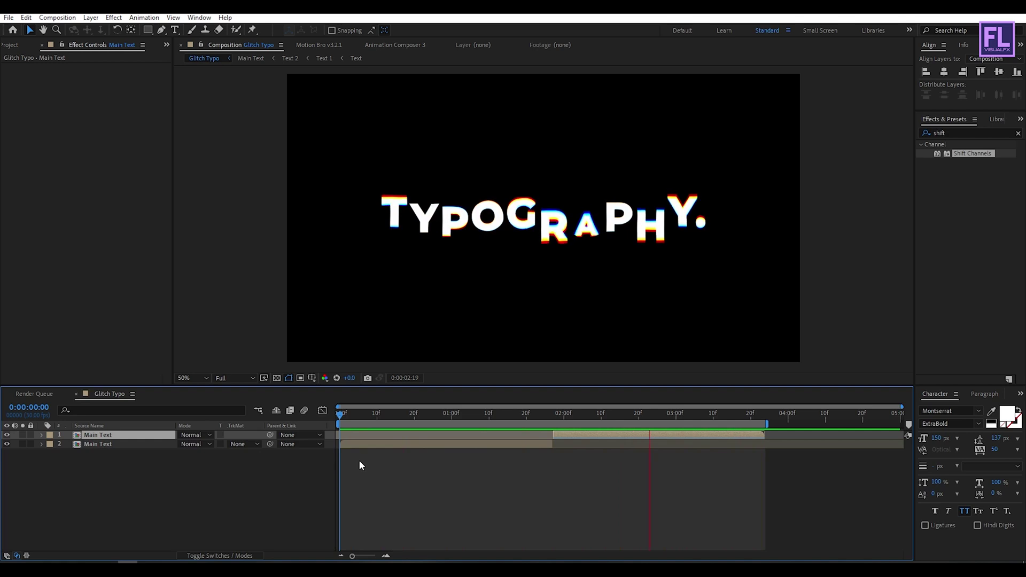
left_click(415, 413)
mouse_move(429, 414)
left_mouse_down()
mouse_move(505, 415)
mouse_move(422, 416)
left_mouse_up()
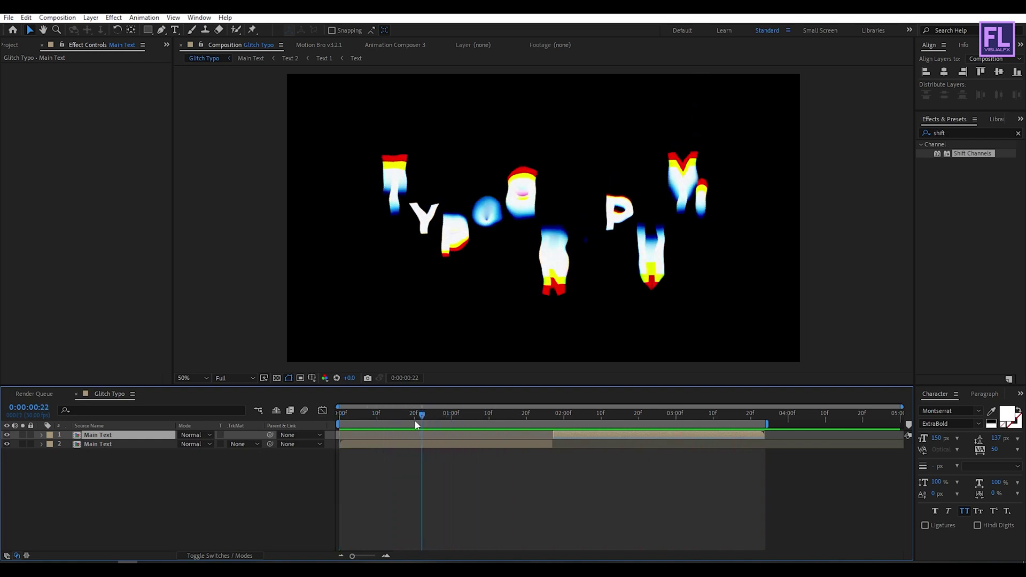
- Create a null object and parent both Main Text layers to it
left_click(101, 496)
right_click(98, 493)
mouse_move(137, 378)
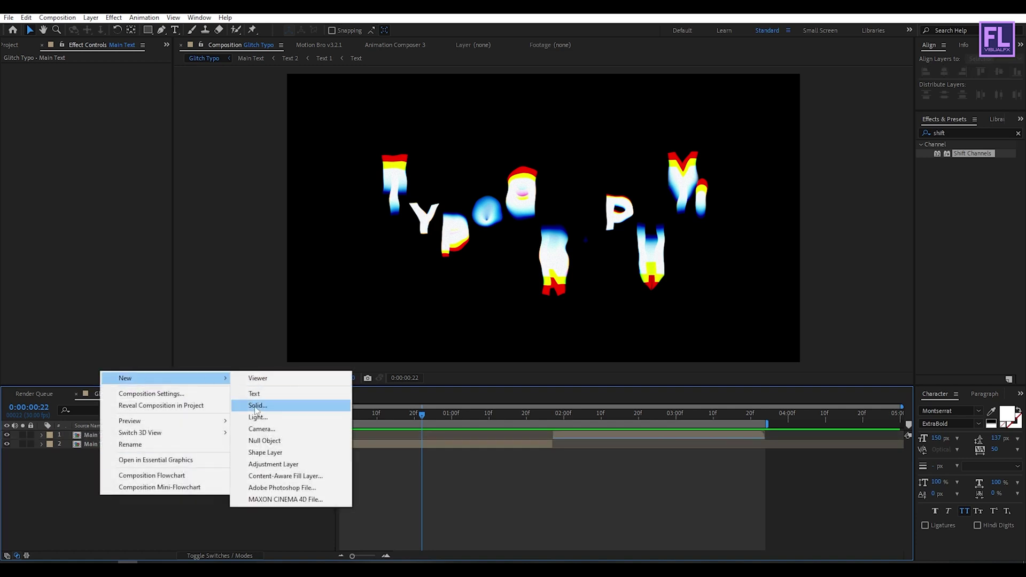
left_click(265, 440)
left_click_drag(95, 486, 103, 445)
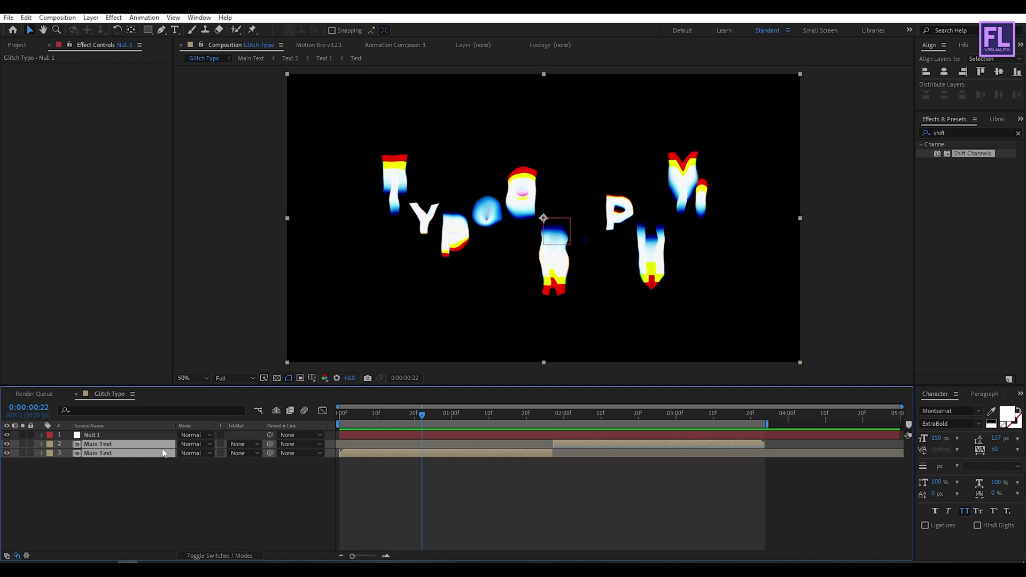
left_click_drag(238, 448, 110, 438)
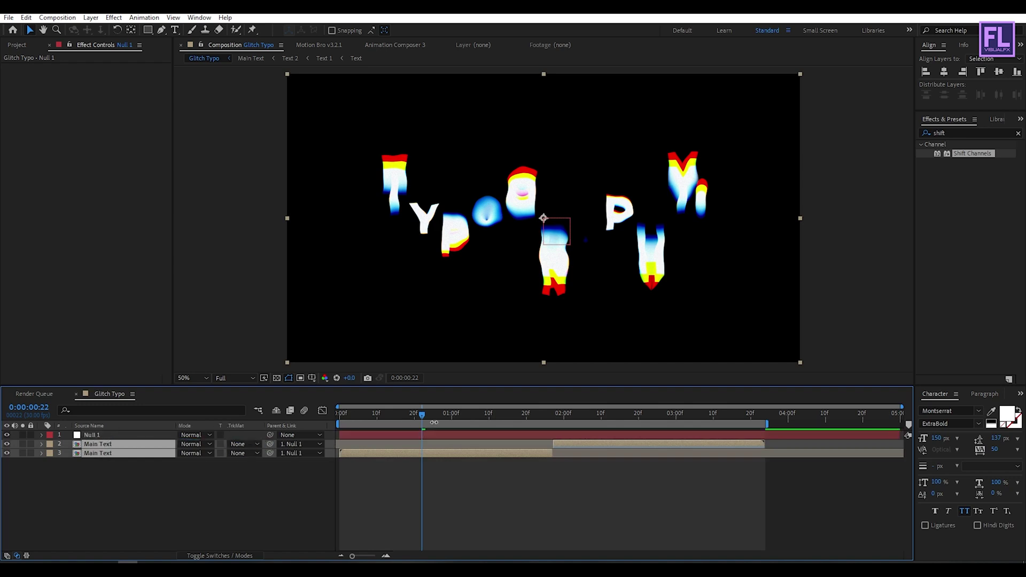
- Add a Scale keyframe to the null at 0:00:01:18
left_click_drag(422, 414, 518, 415)
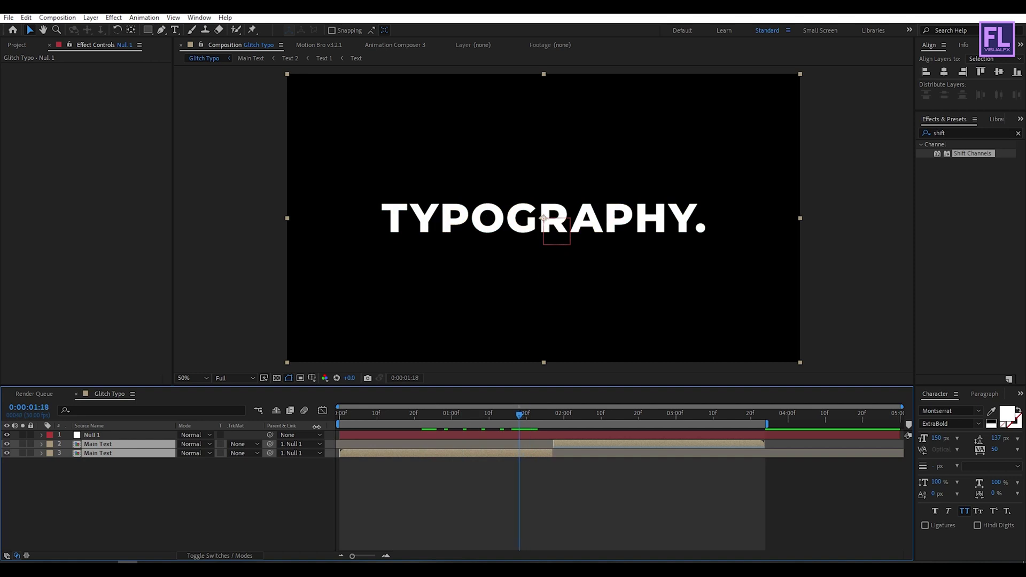
left_click(91, 436)
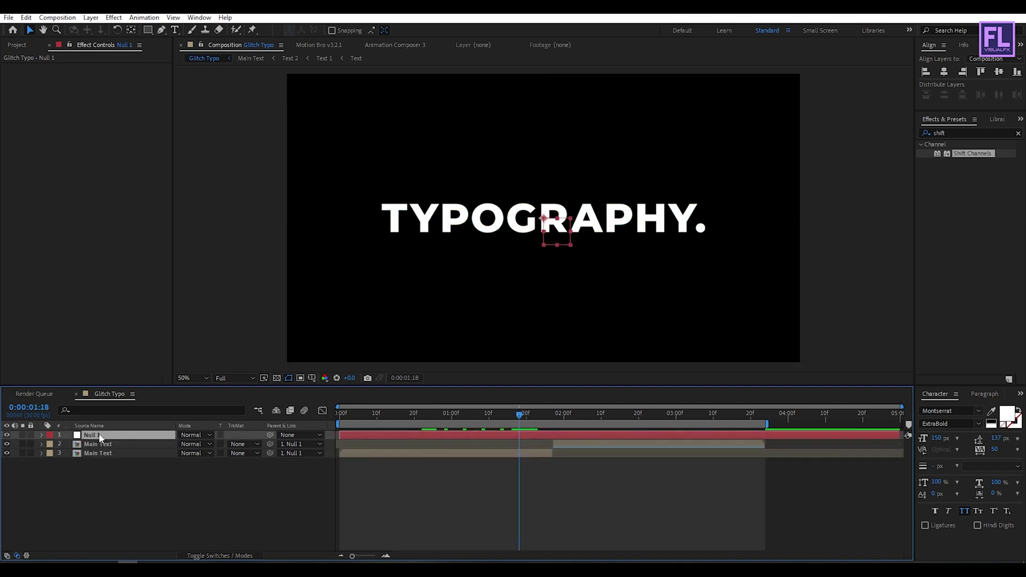
key("s")
left_click(68, 444)
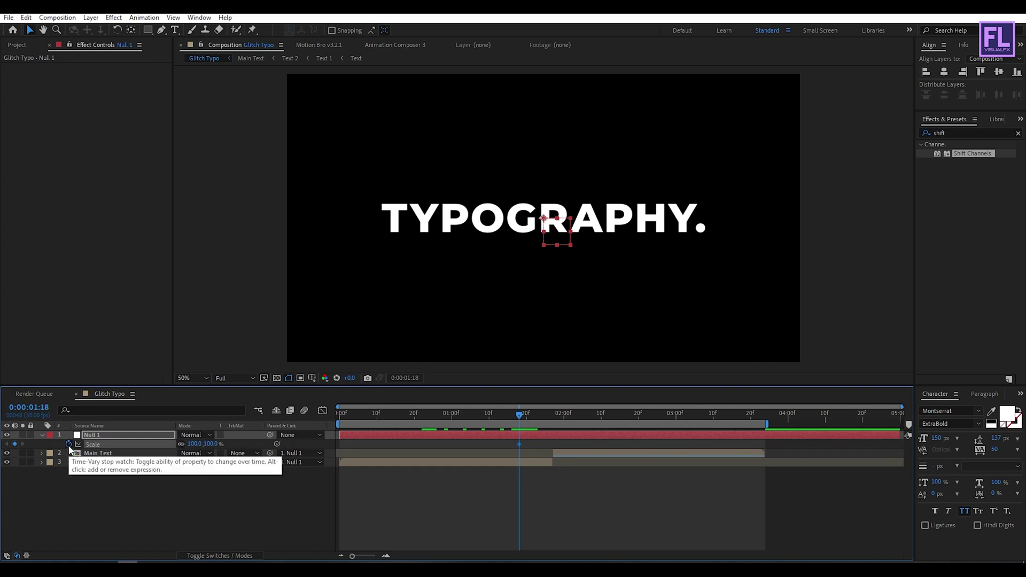
- Set the null's Scale to 65% at 0:00:02:10
left_click_drag(523, 413, 600, 409)
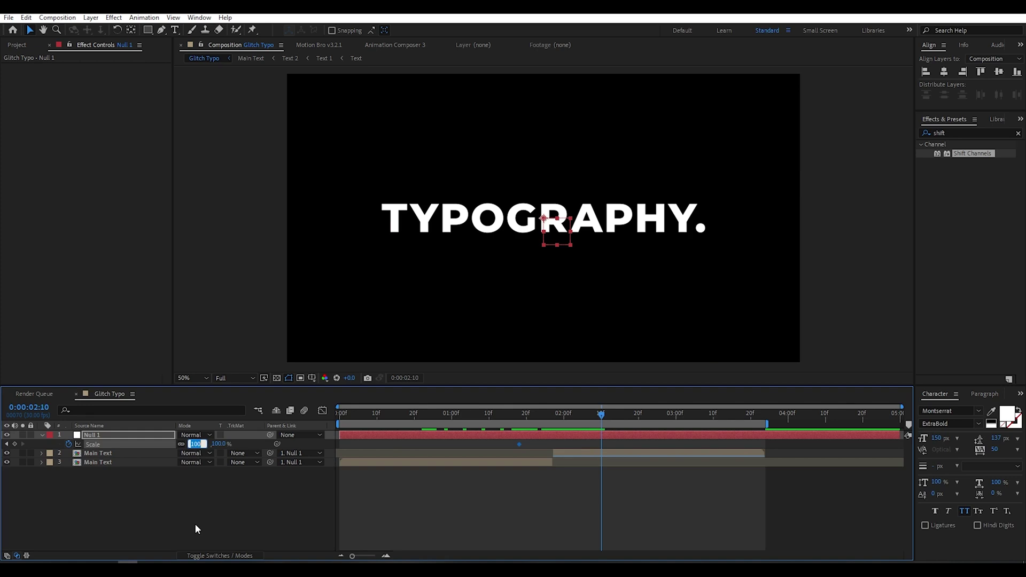
type("6")
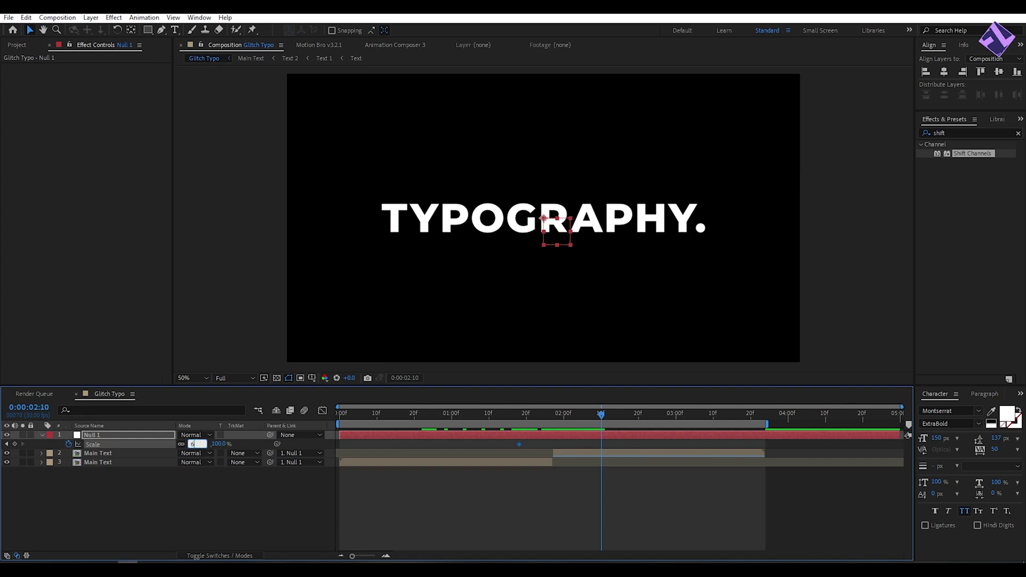
type("5")
key("Return")
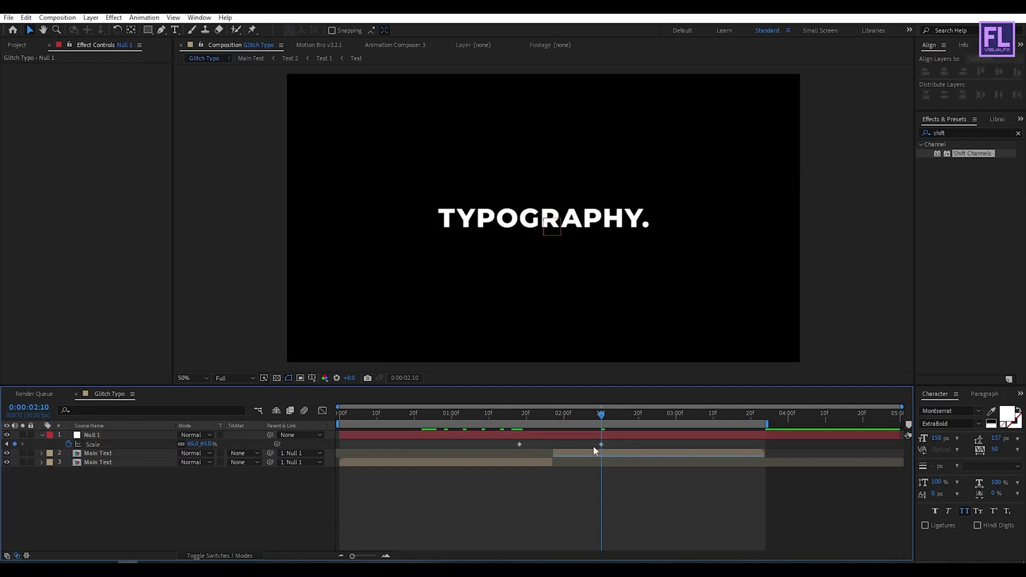
- Easy-ease both of the null's Scale keyframes and shape their speed graph into a sharp peak midway between them
left_click_drag(616, 440, 496, 454)
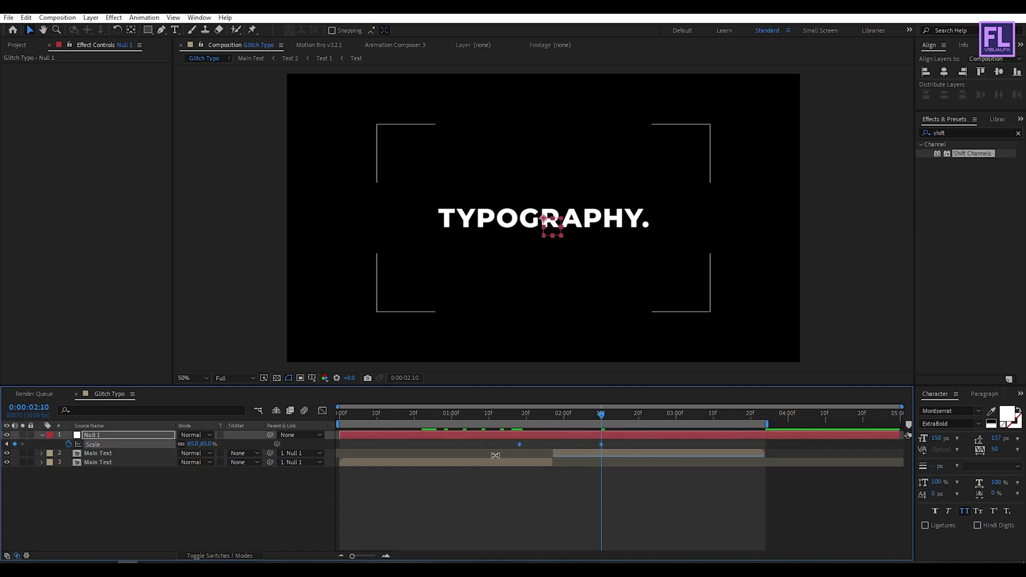
left_click(322, 411)
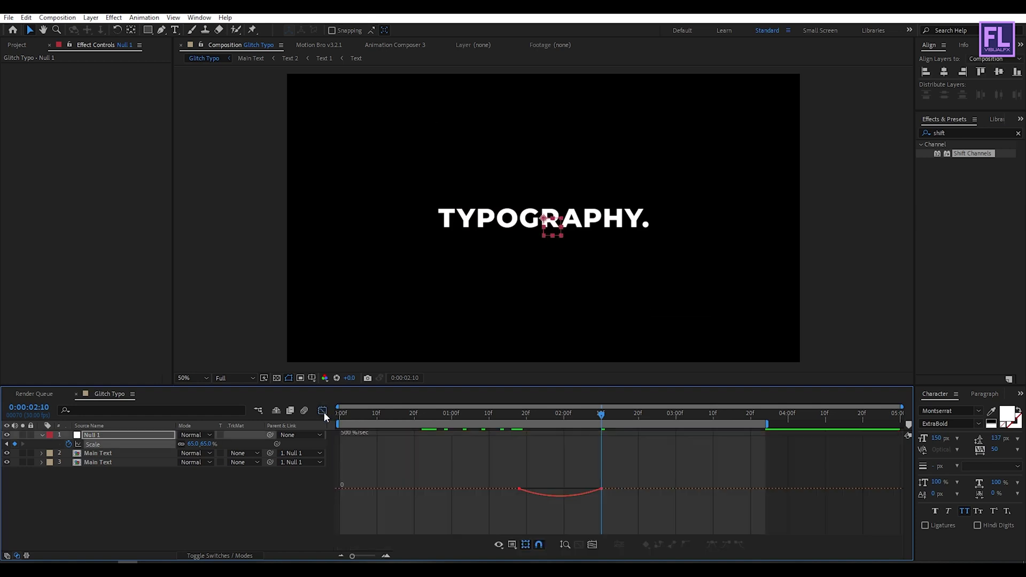
left_click_drag(590, 490, 562, 491)
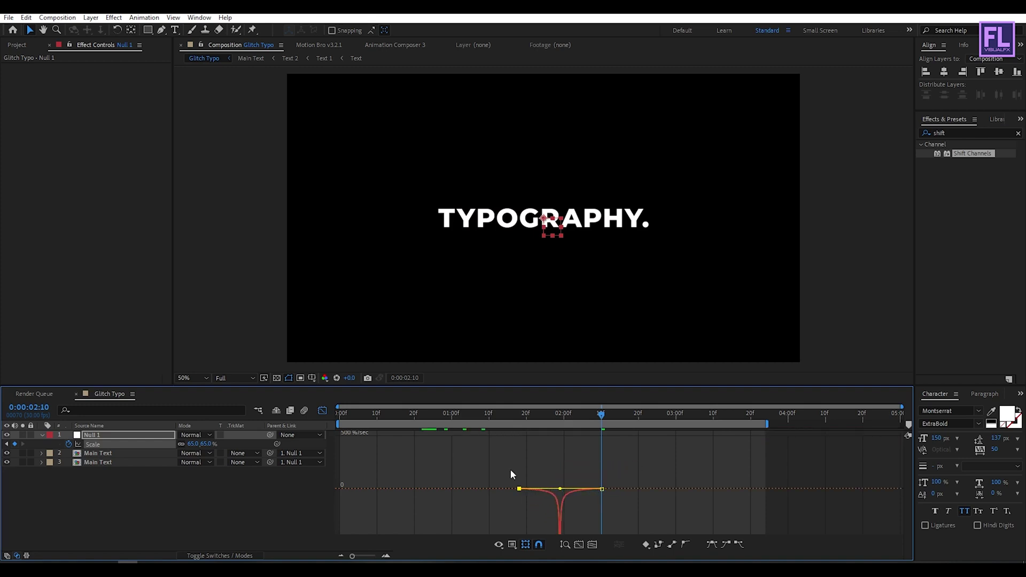
left_click(323, 412)
left_click_drag(601, 414, 415, 416)
left_click(171, 502)
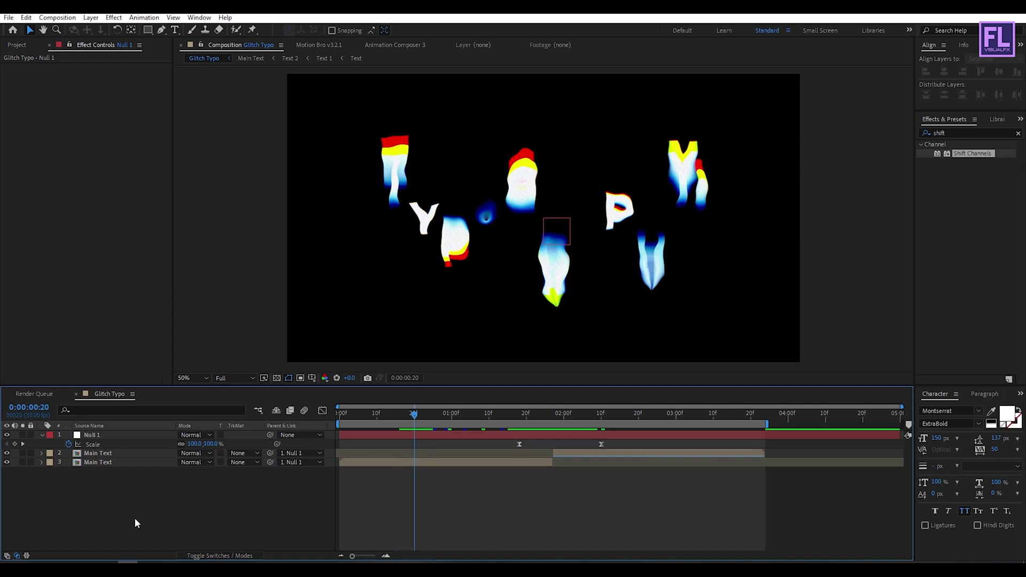
left_click(43, 434)
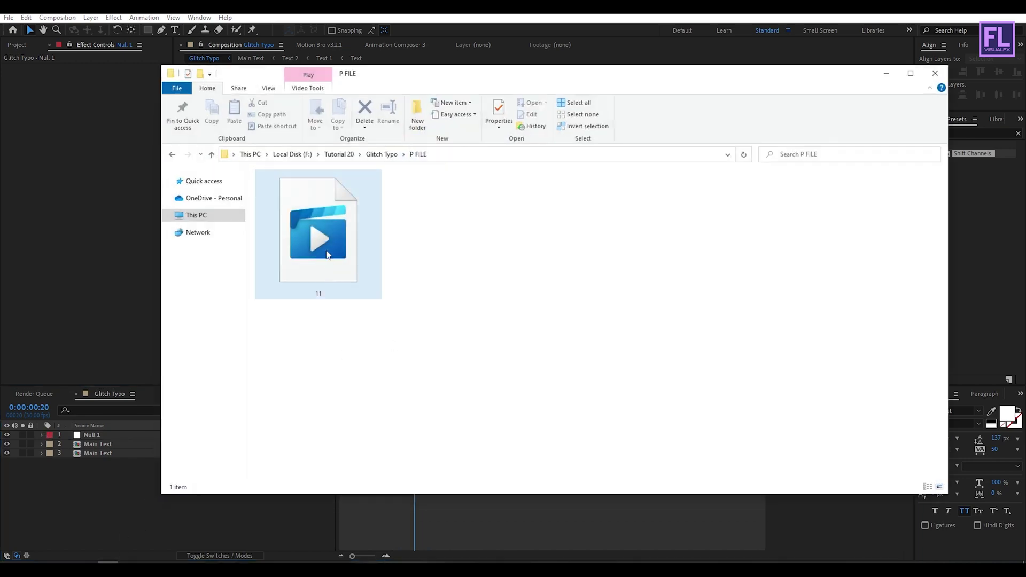
- Bring 11.mov from the P FILE folder into the Glitch Typo composition and place it beneath all other layers
left_click_drag(321, 229, 59, 489)
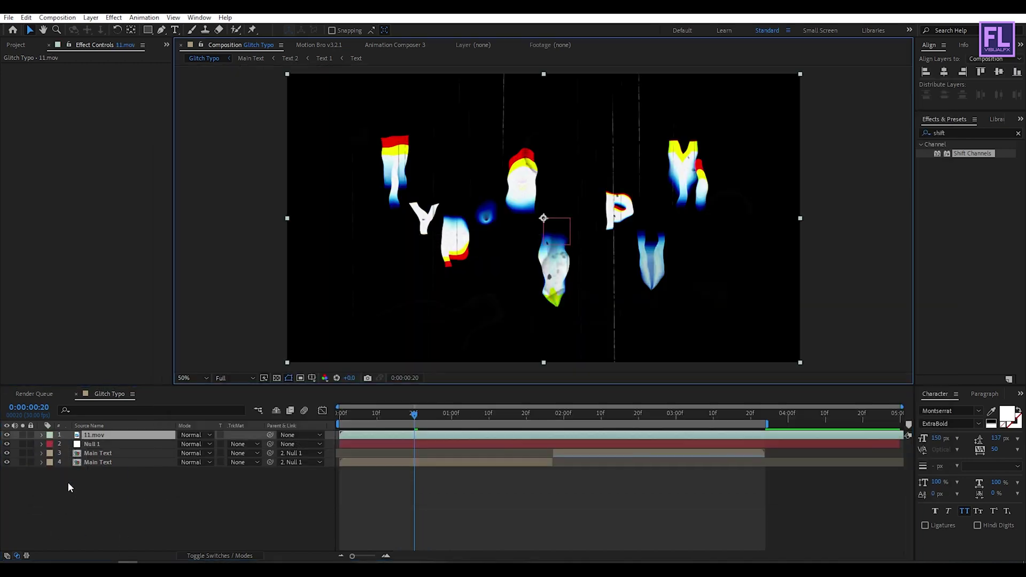
left_click_drag(102, 438, 105, 484)
left_click(134, 502)
- Preview the animation from 0:00:00:00 in a maximized composition view with magnification set to Fit
left_click_drag(418, 418, 319, 425)
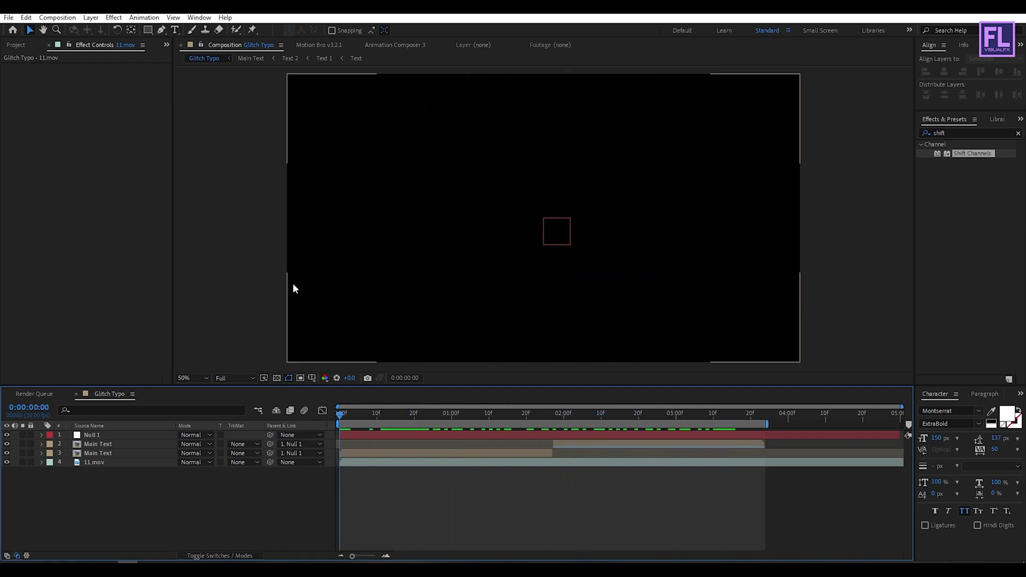
key("grave")
key("slash")
left_click(16, 555)
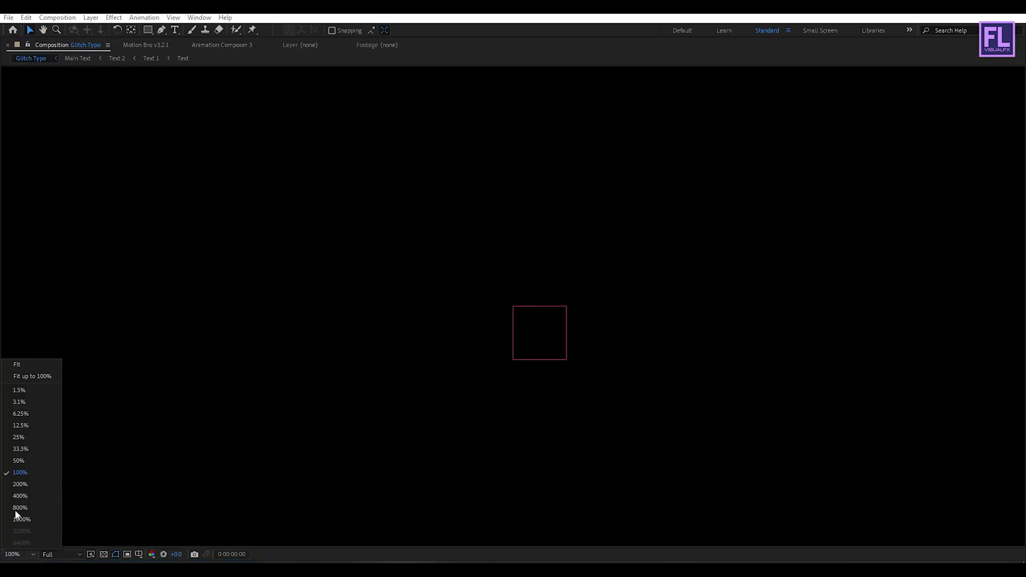
left_click(29, 364)
key("space")
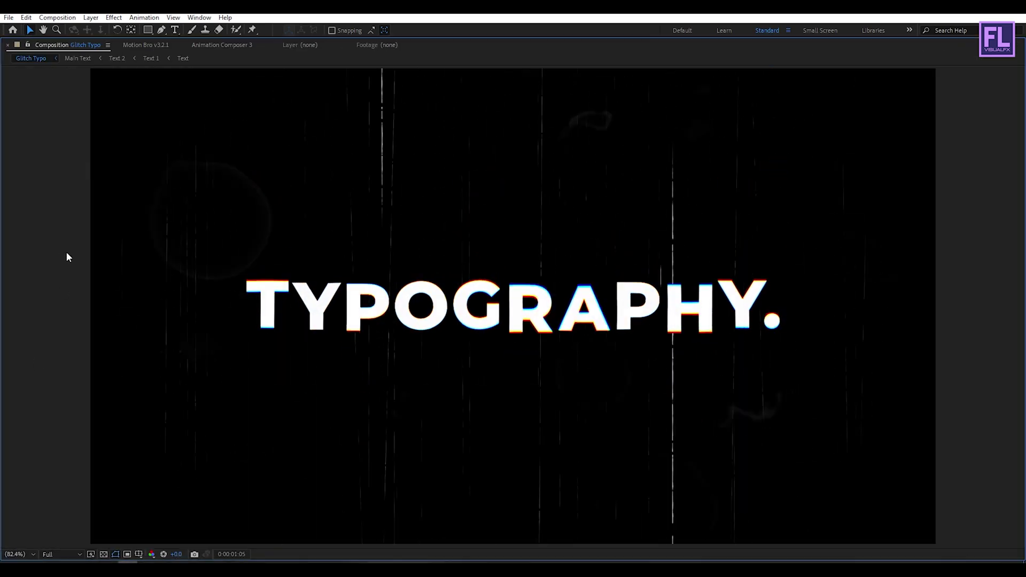